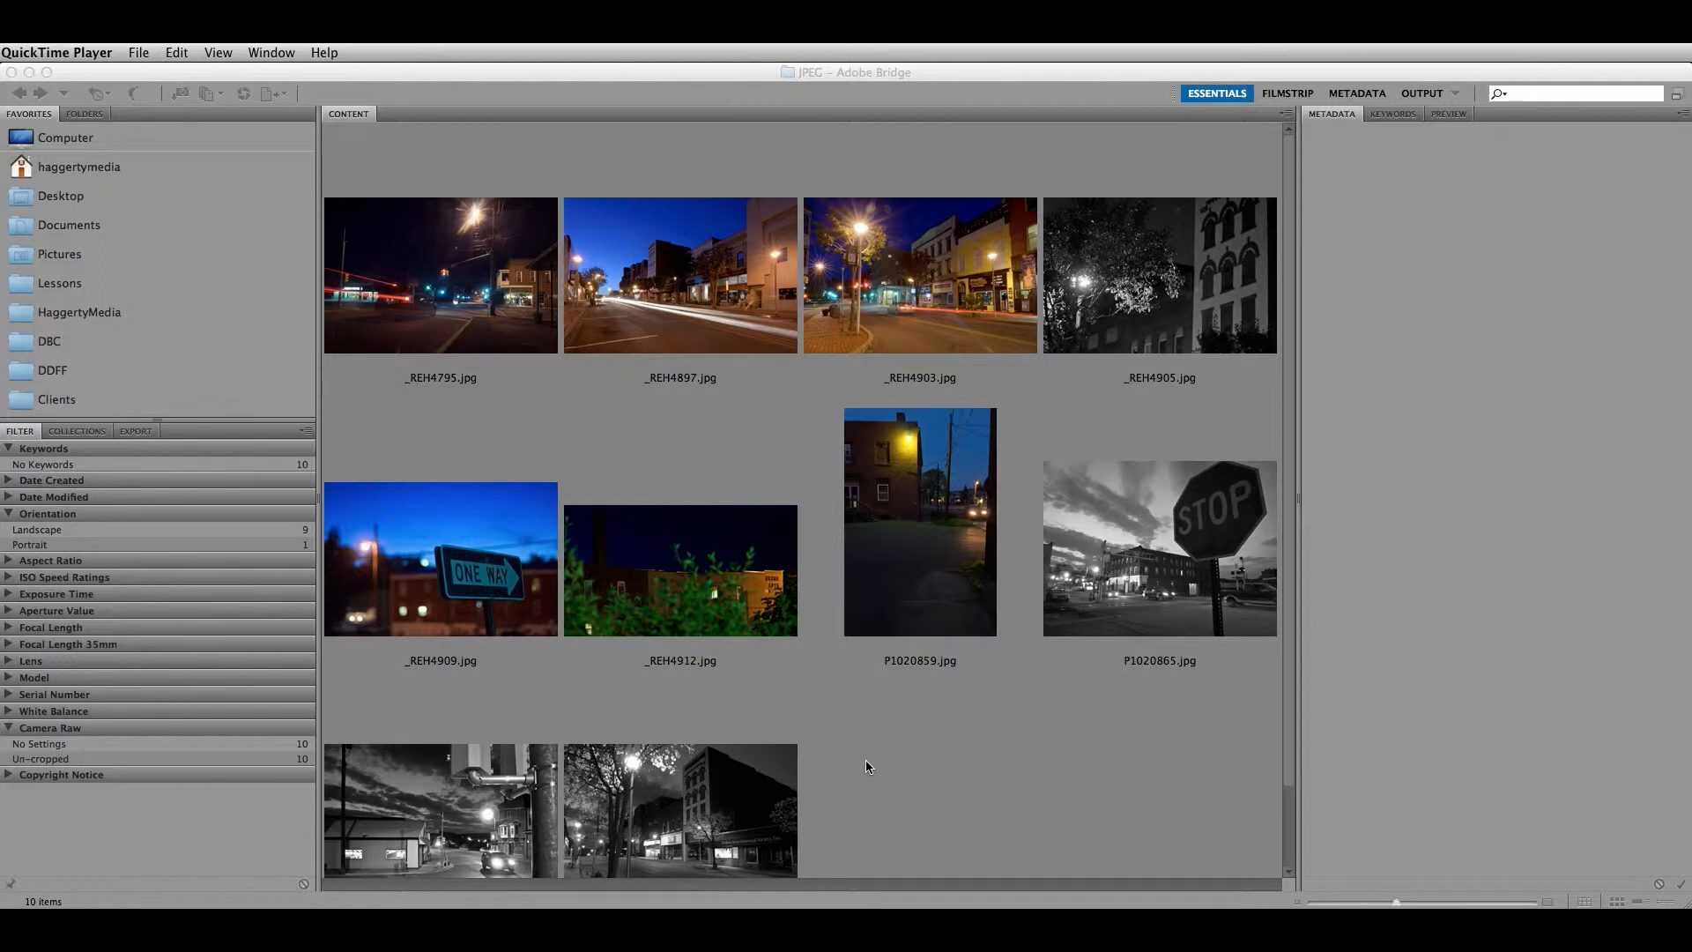
Look at the metadata of _REH4897.jpg and _REH4795.jpg.
{"action": "left_click", "coordinate": [659, 240]}
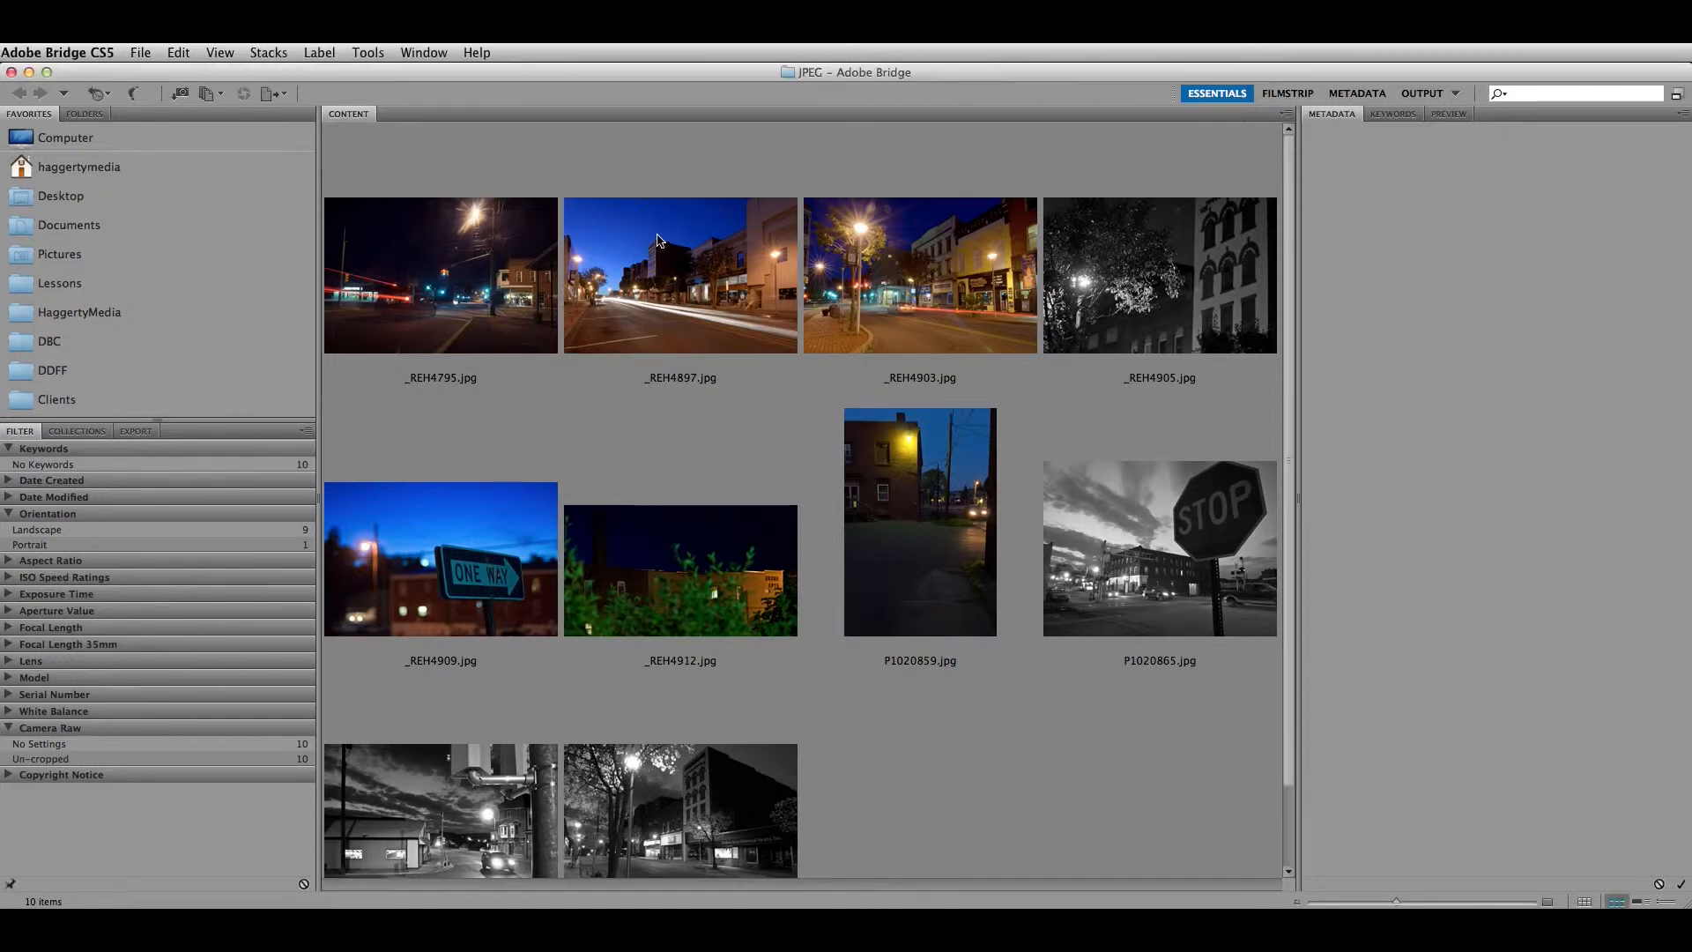
{"action": "left_click", "coordinate": [648, 287]}
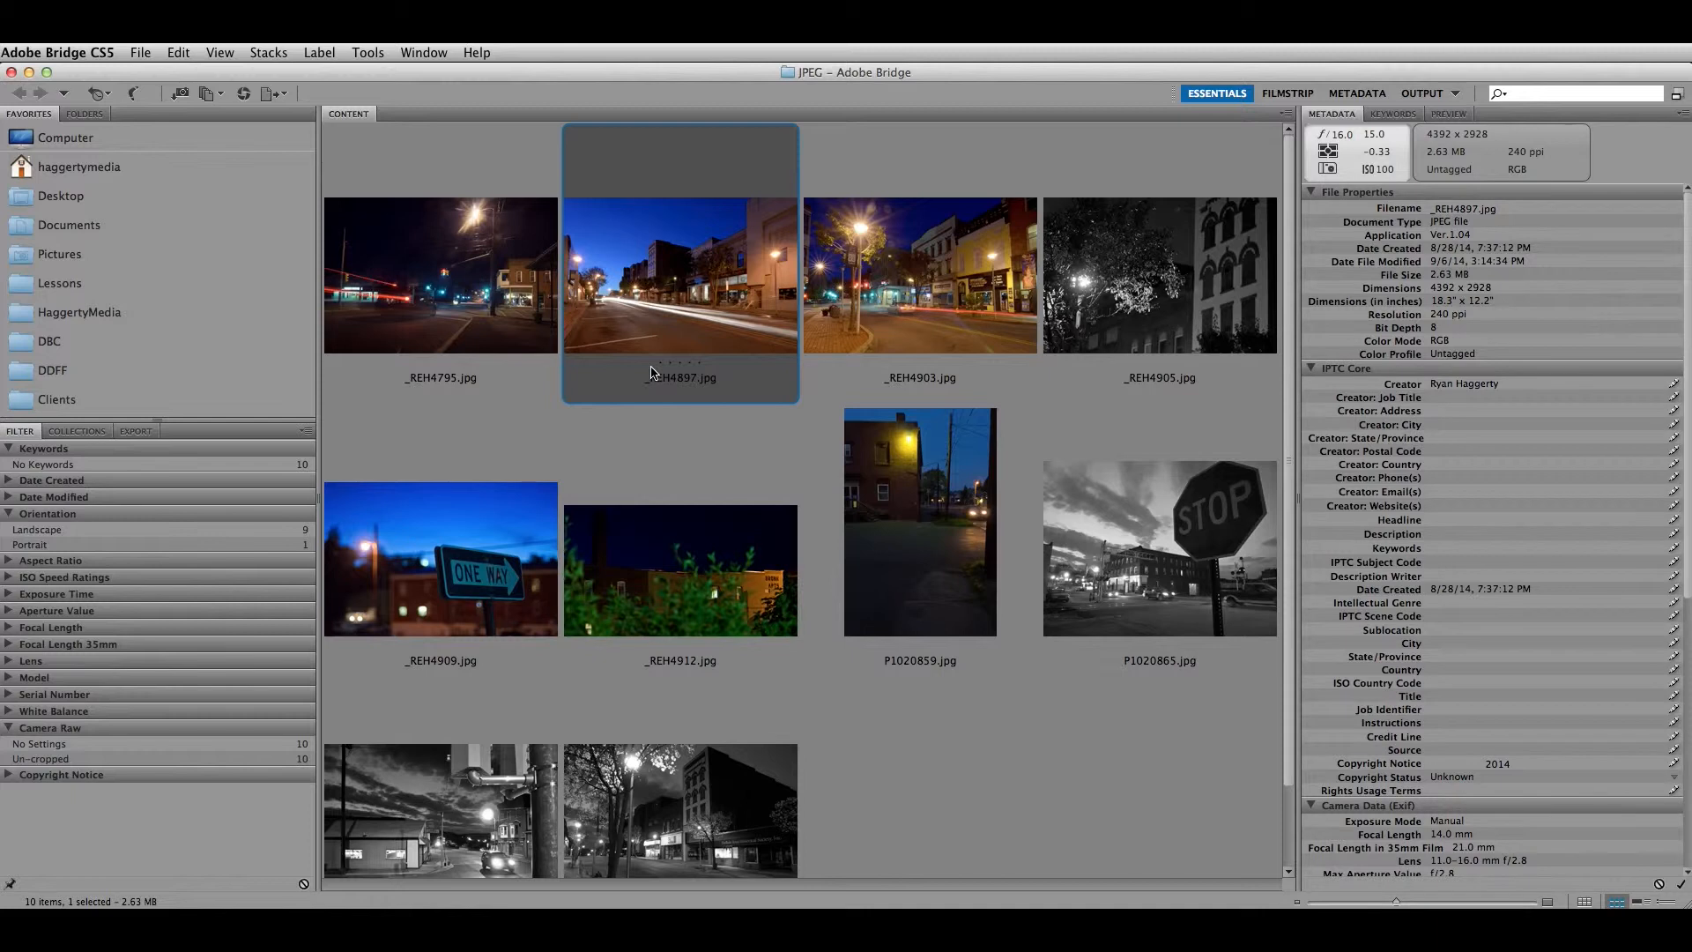
{"action": "left_click", "coordinate": [514, 301]}
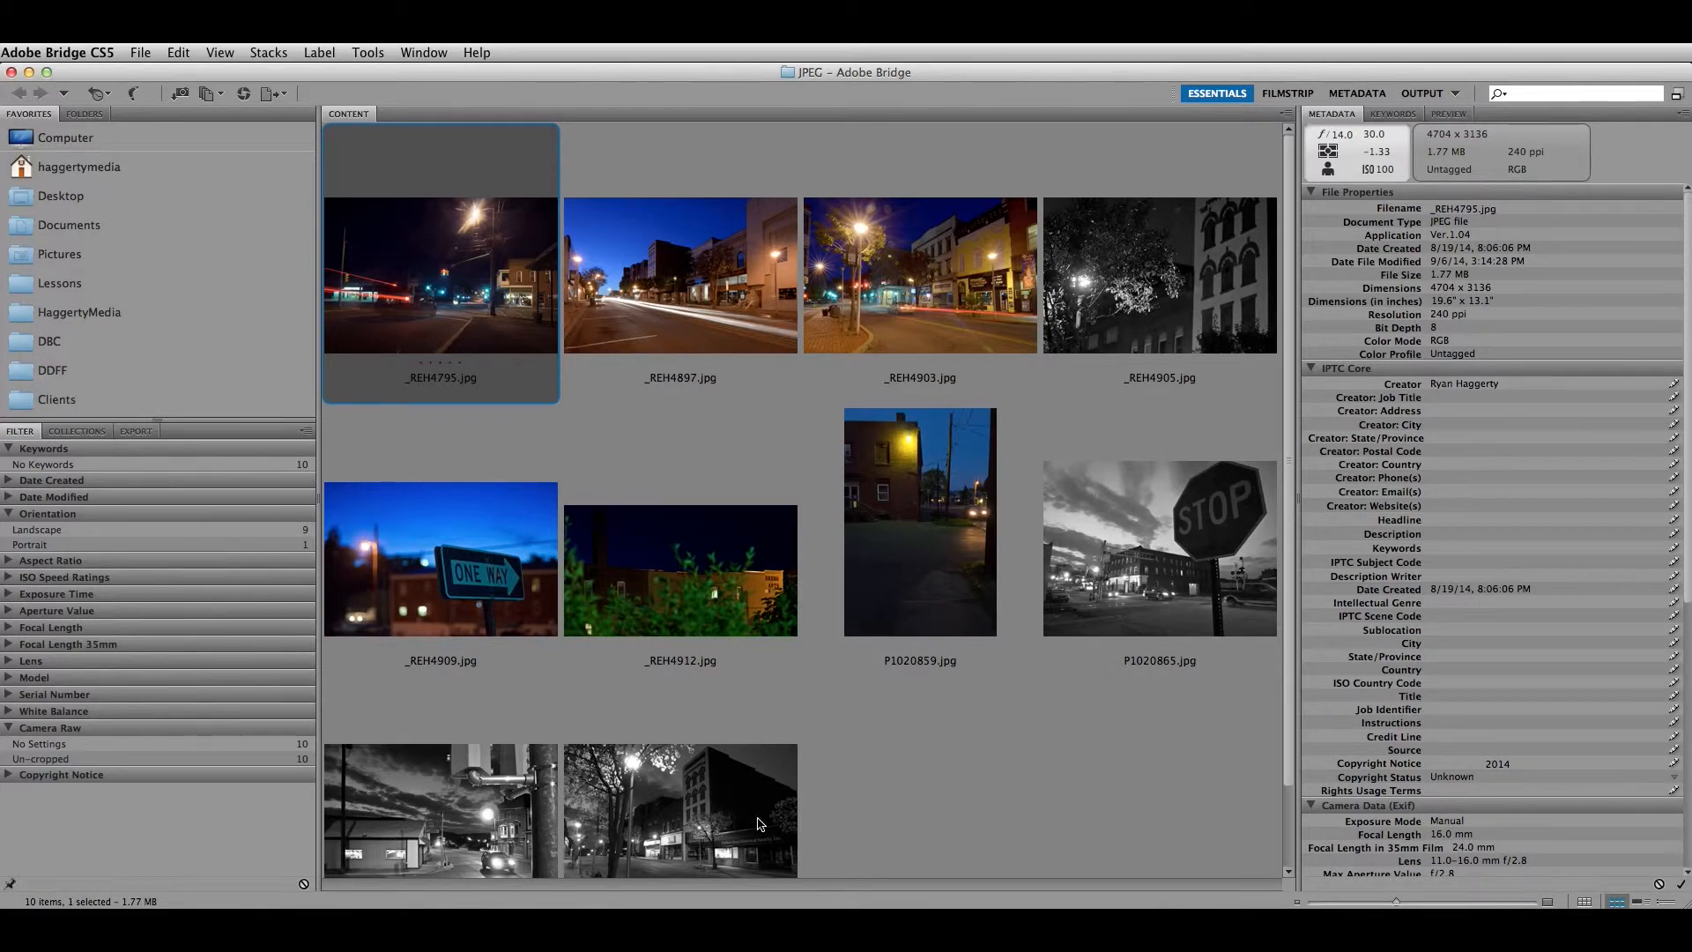
Open all the photos in the JPEG folder in Photoshop's Image Processor and move its dialog clear of the thumbnails.
{"action": "key", "text": "super+a"}
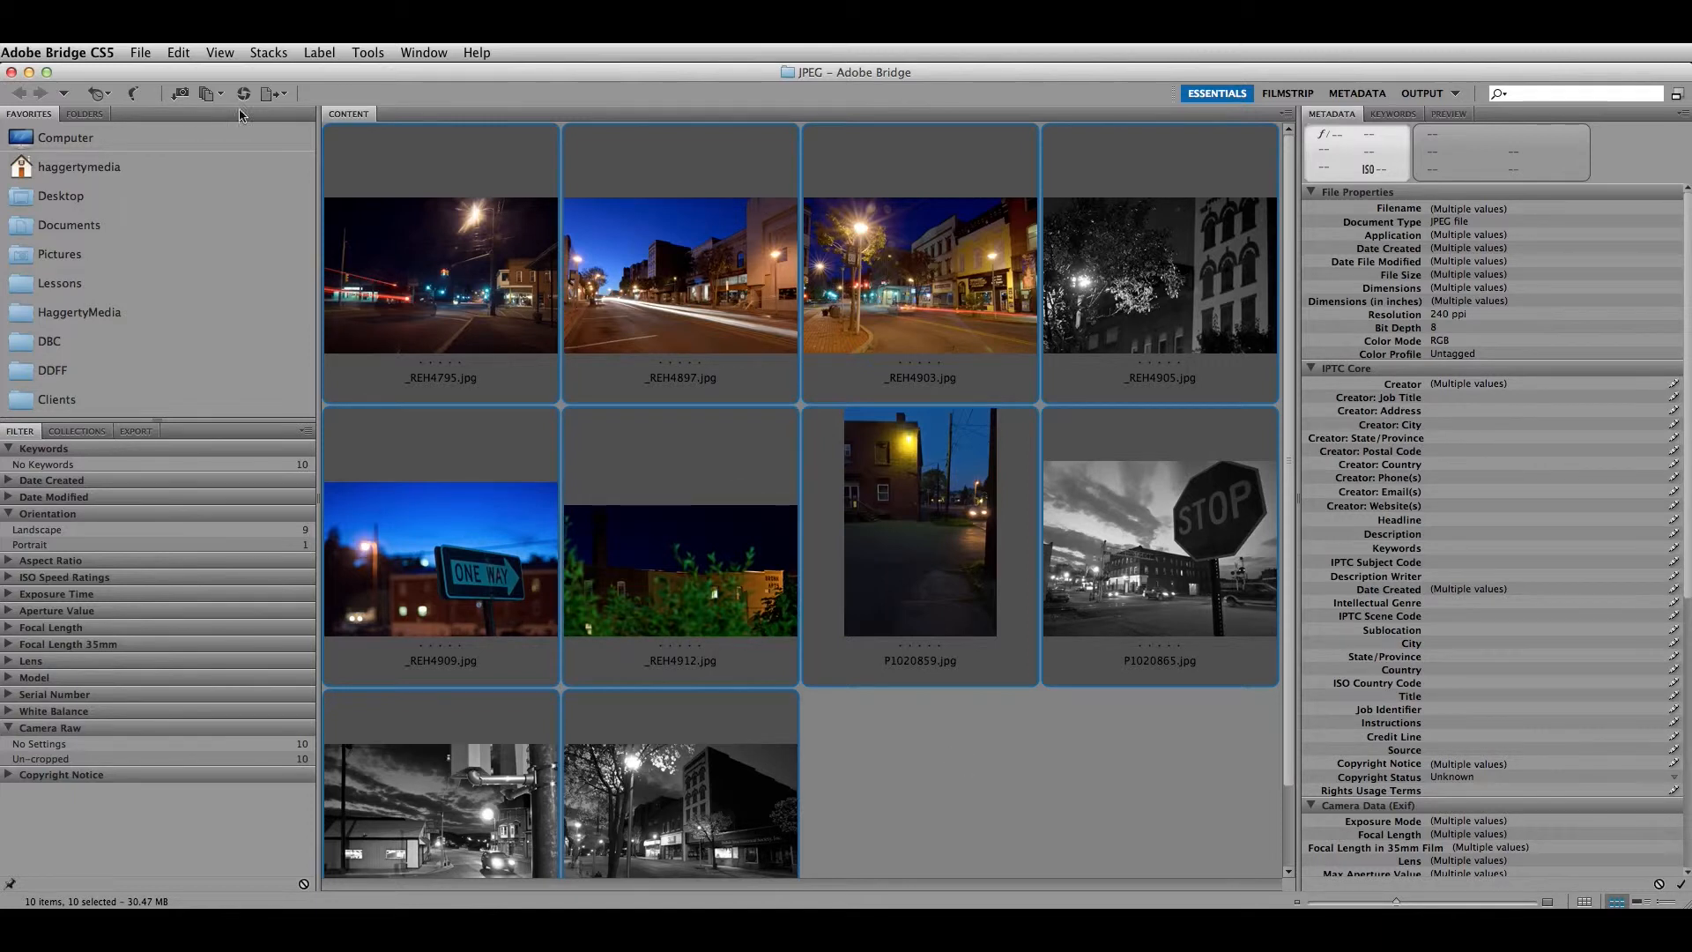
{"action": "left_click", "coordinate": [365, 55]}
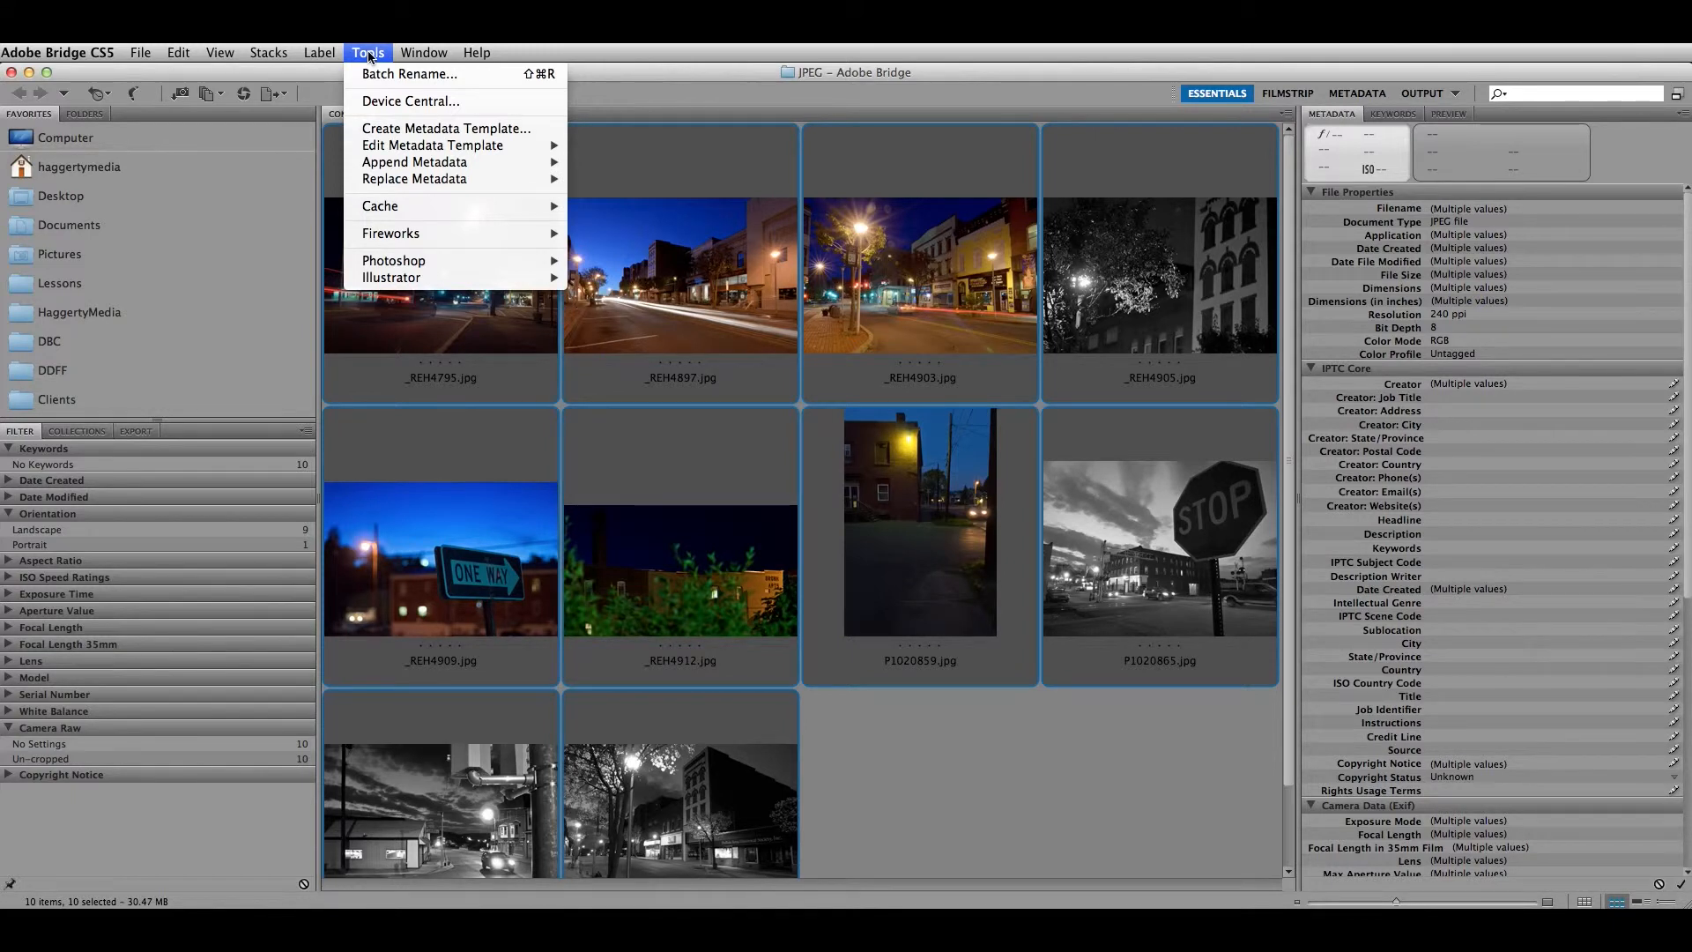
{"action": "mouse_move", "coordinate": [507, 263]}
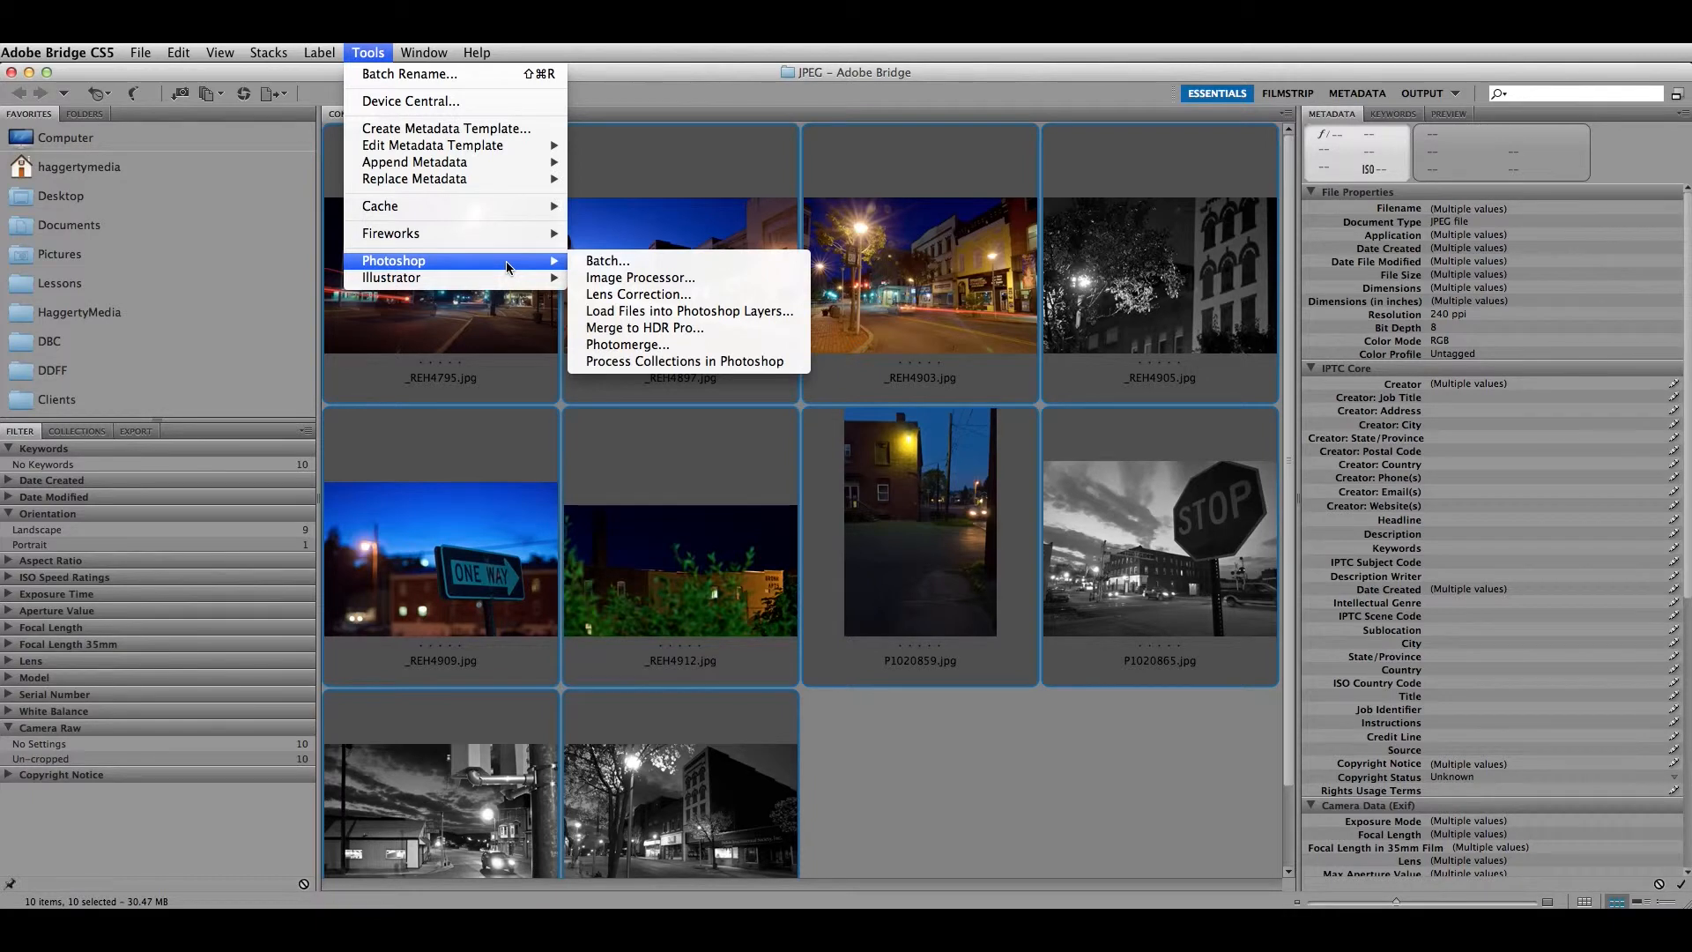
{"action": "left_click", "coordinate": [622, 279]}
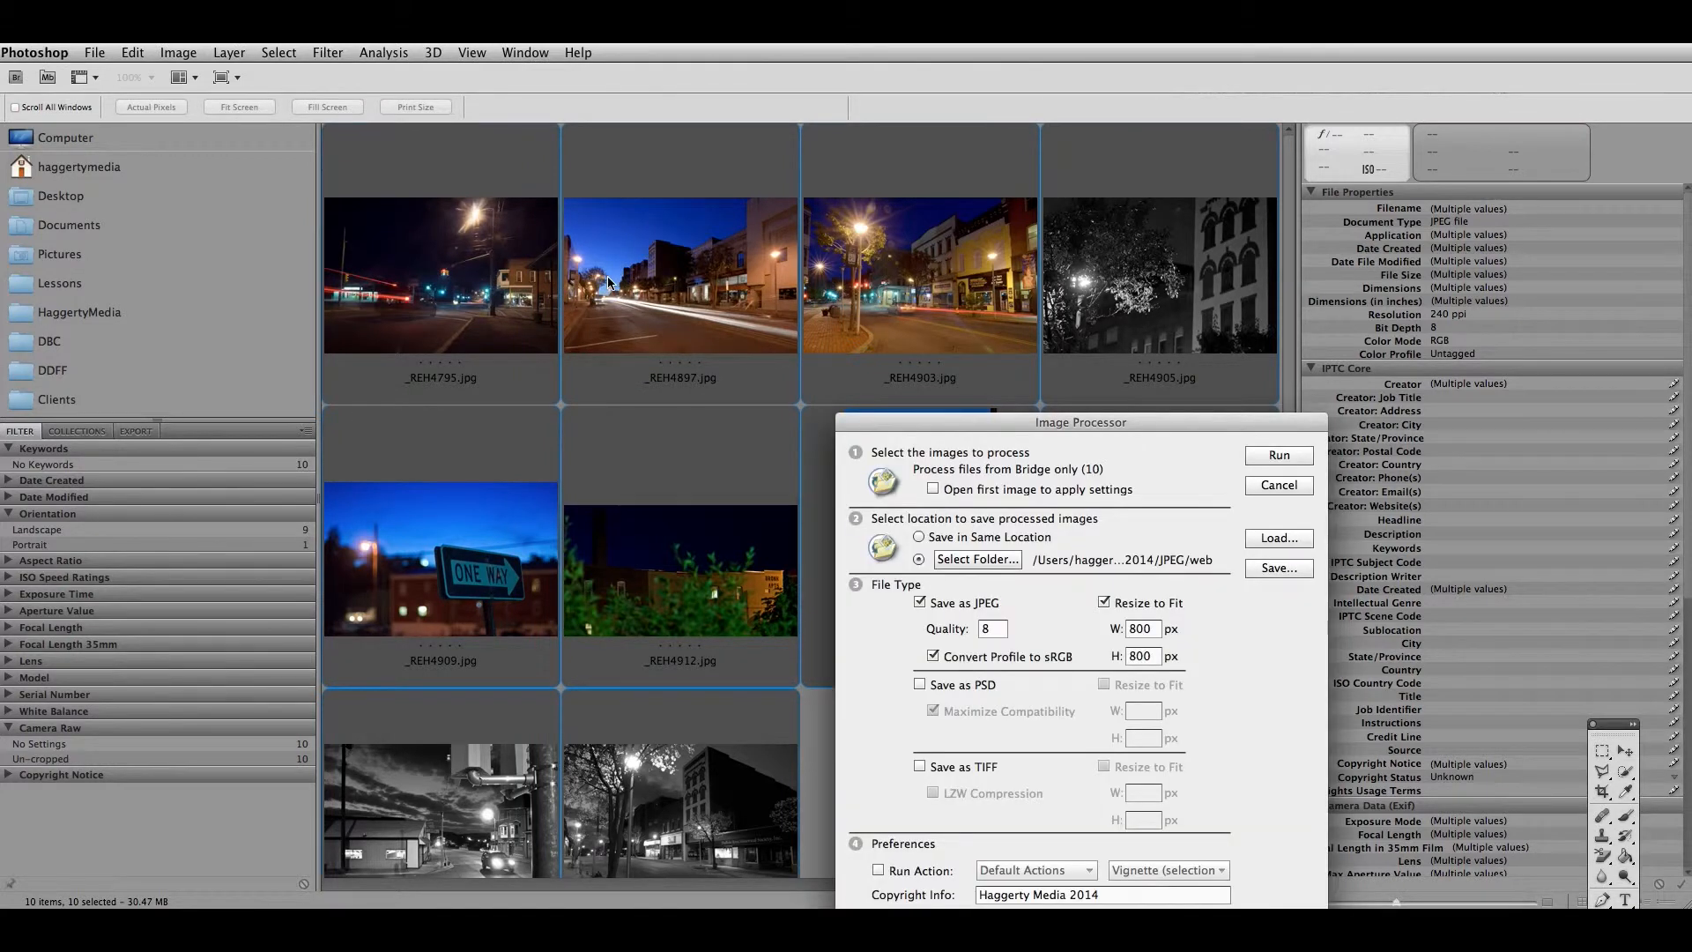
{"action": "left_click_drag", "start_coordinate": [1109, 421], "coordinate": [555, 165]}
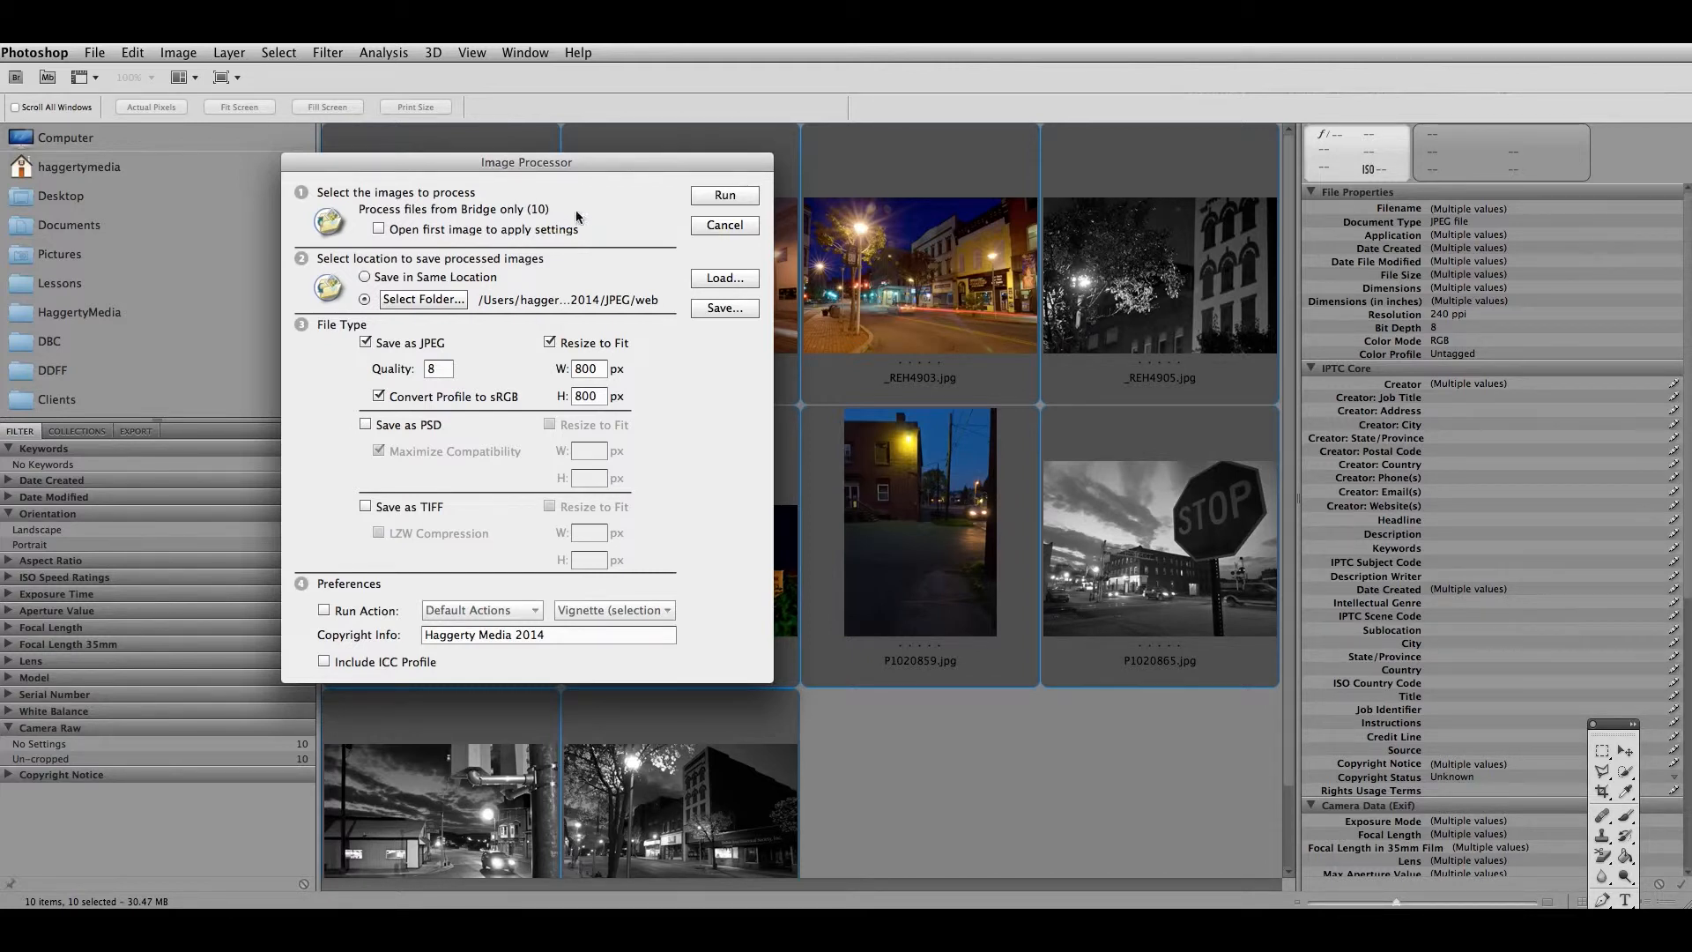
{"action": "left_click_drag", "start_coordinate": [555, 162], "coordinate": [408, 141]}
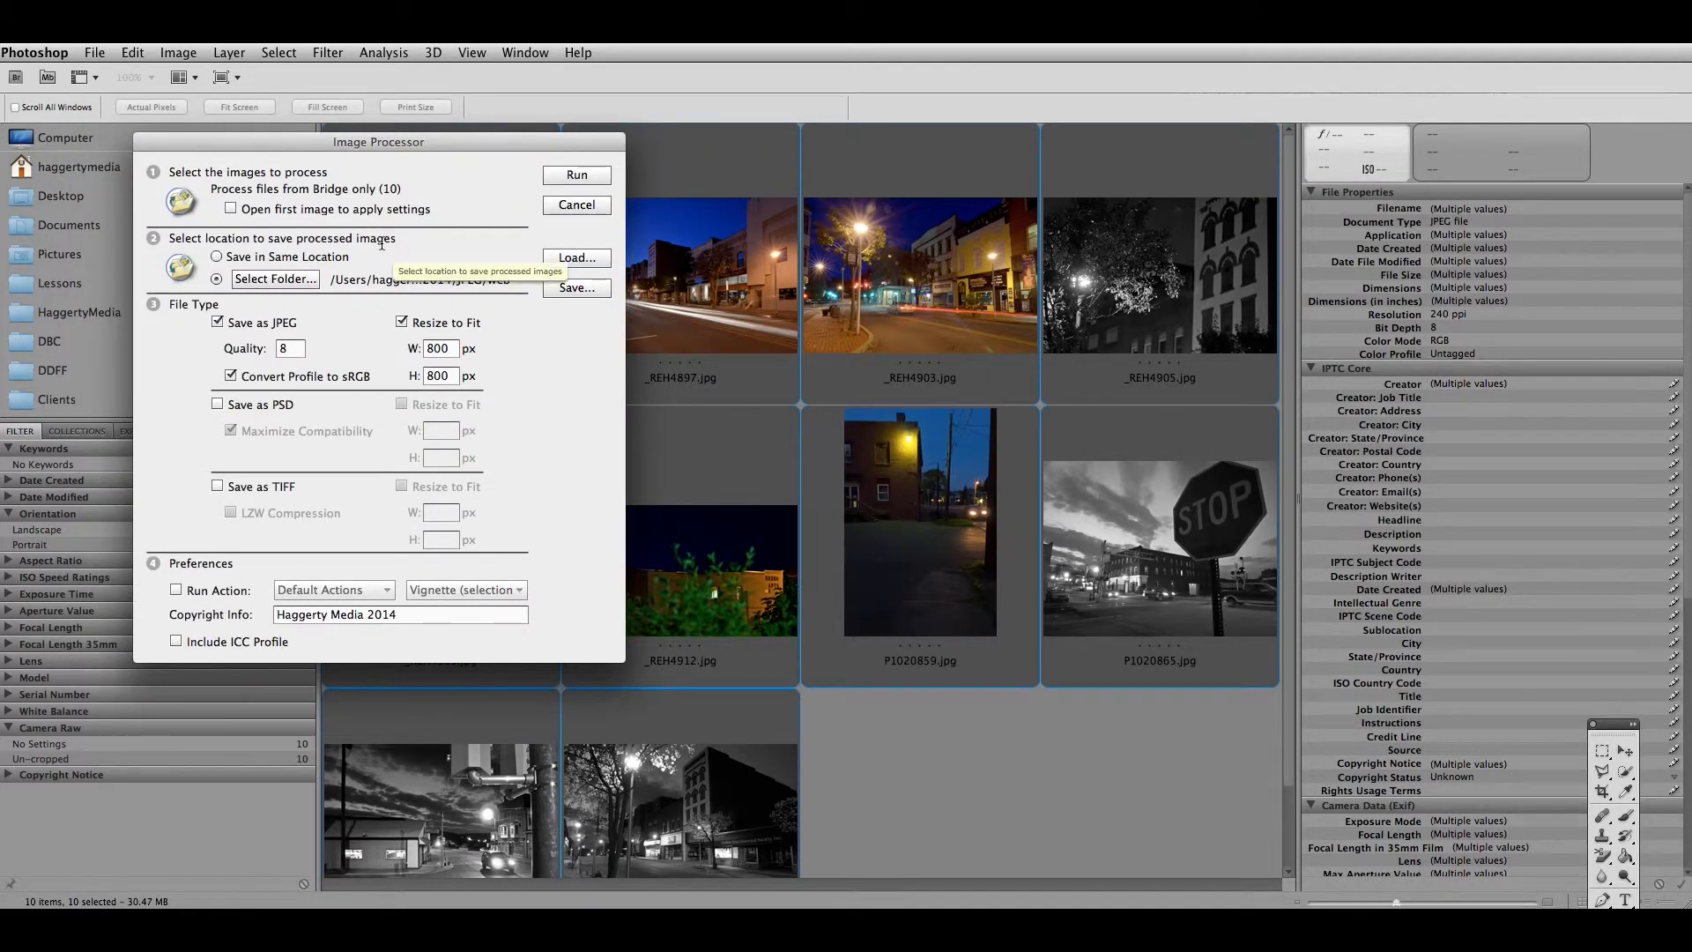
{"action": "left_click", "coordinate": [221, 259]}
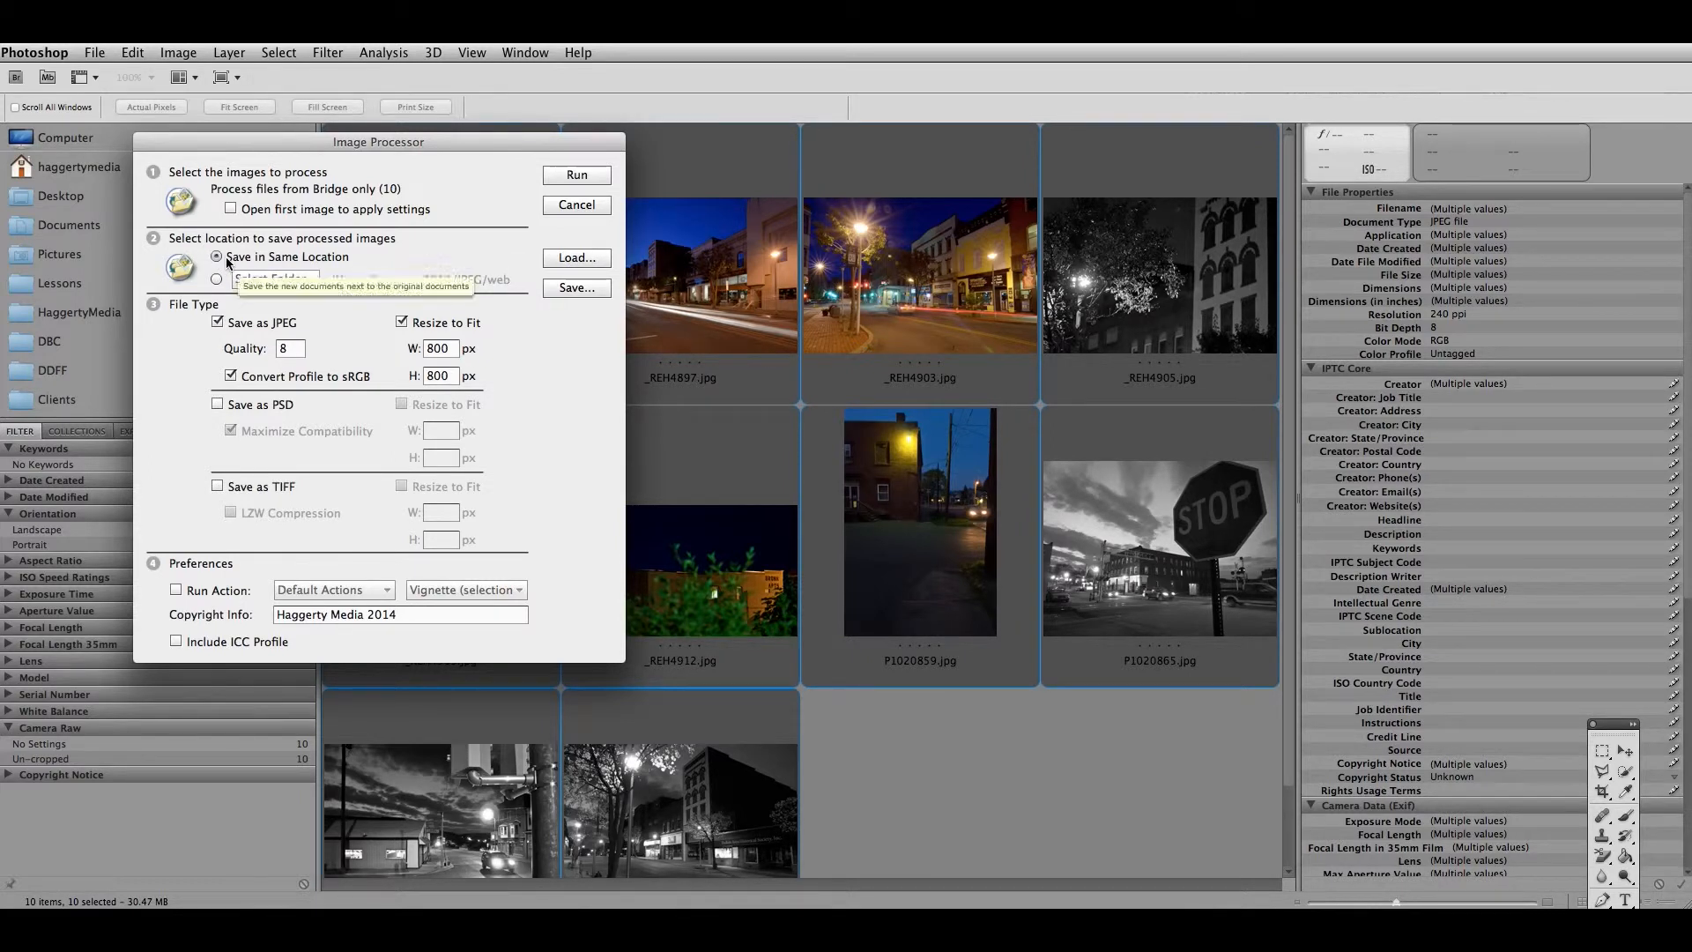
{"action": "left_click_drag", "start_coordinate": [400, 142], "coordinate": [306, 133]}
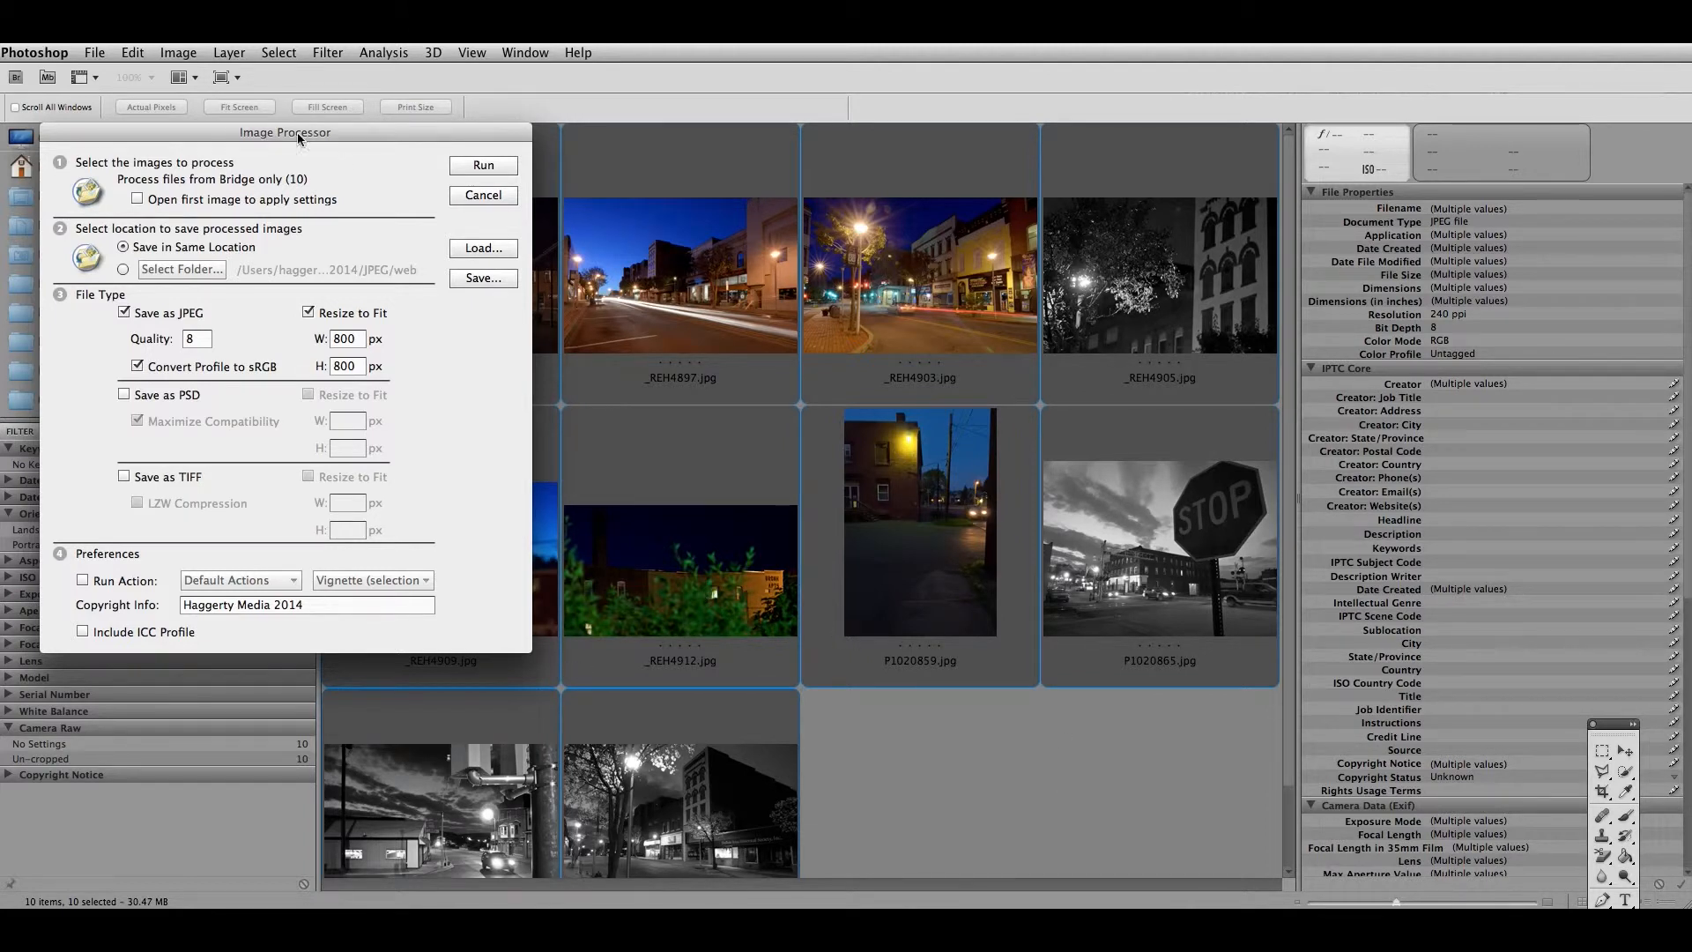
{"action": "left_click_drag", "start_coordinate": [298, 132], "coordinate": [389, 89]}
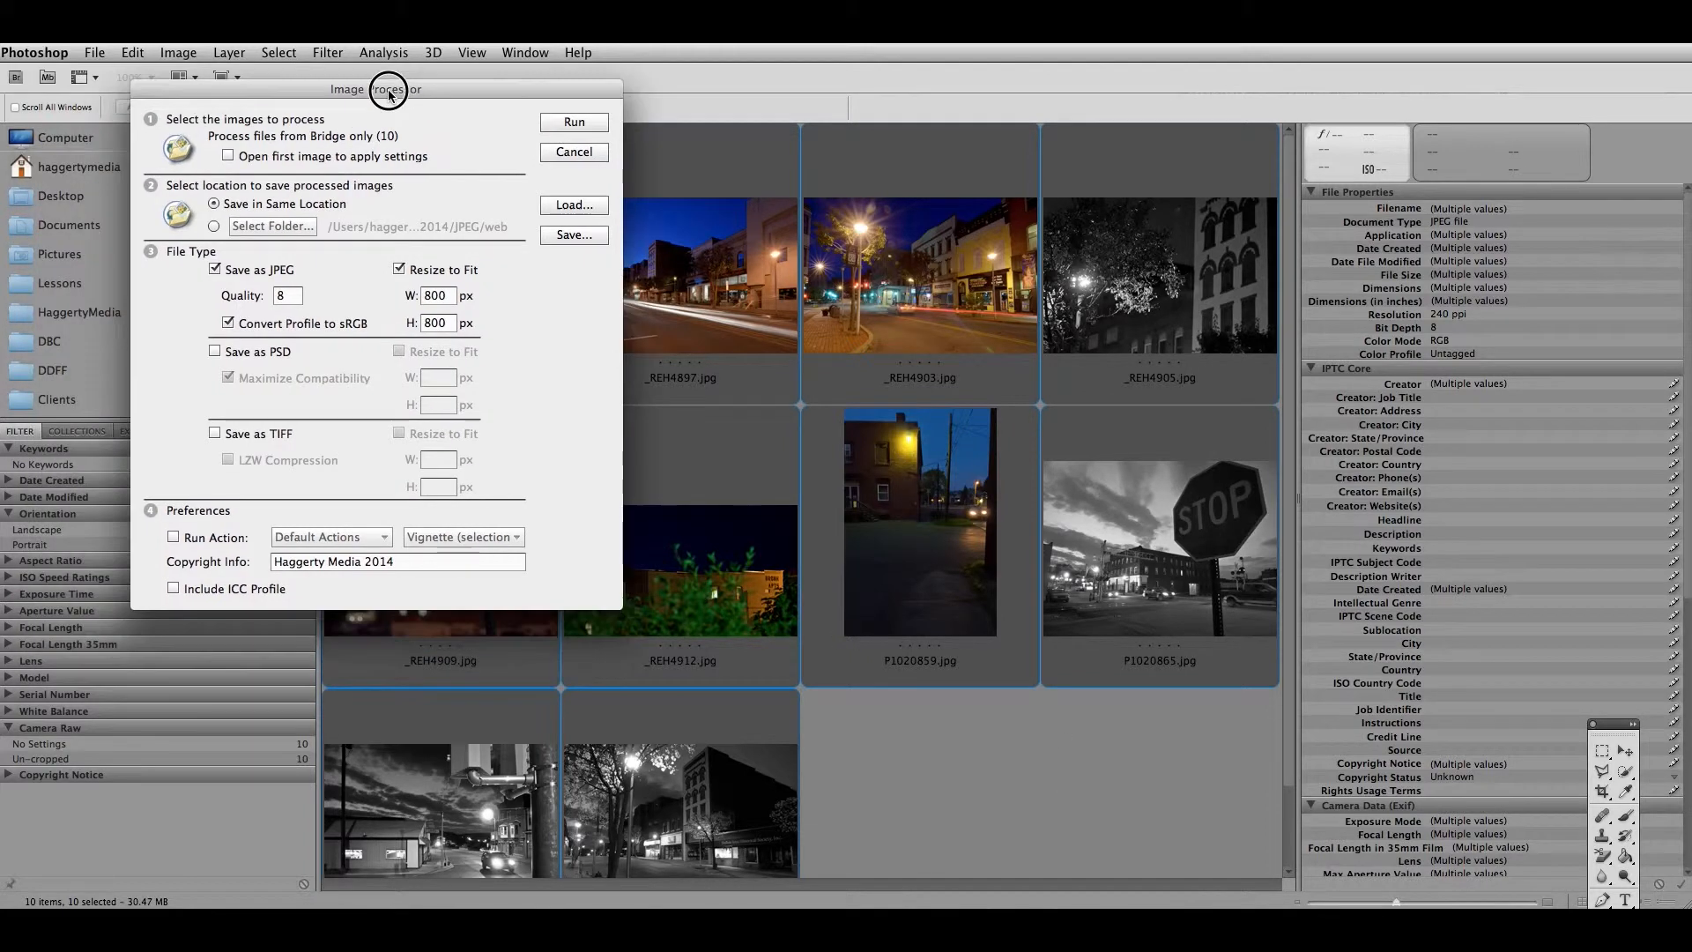
Create a folder named Web inside the JPEG folder and choose it as the destination for the processed images.
{"action": "left_click", "coordinate": [214, 227]}
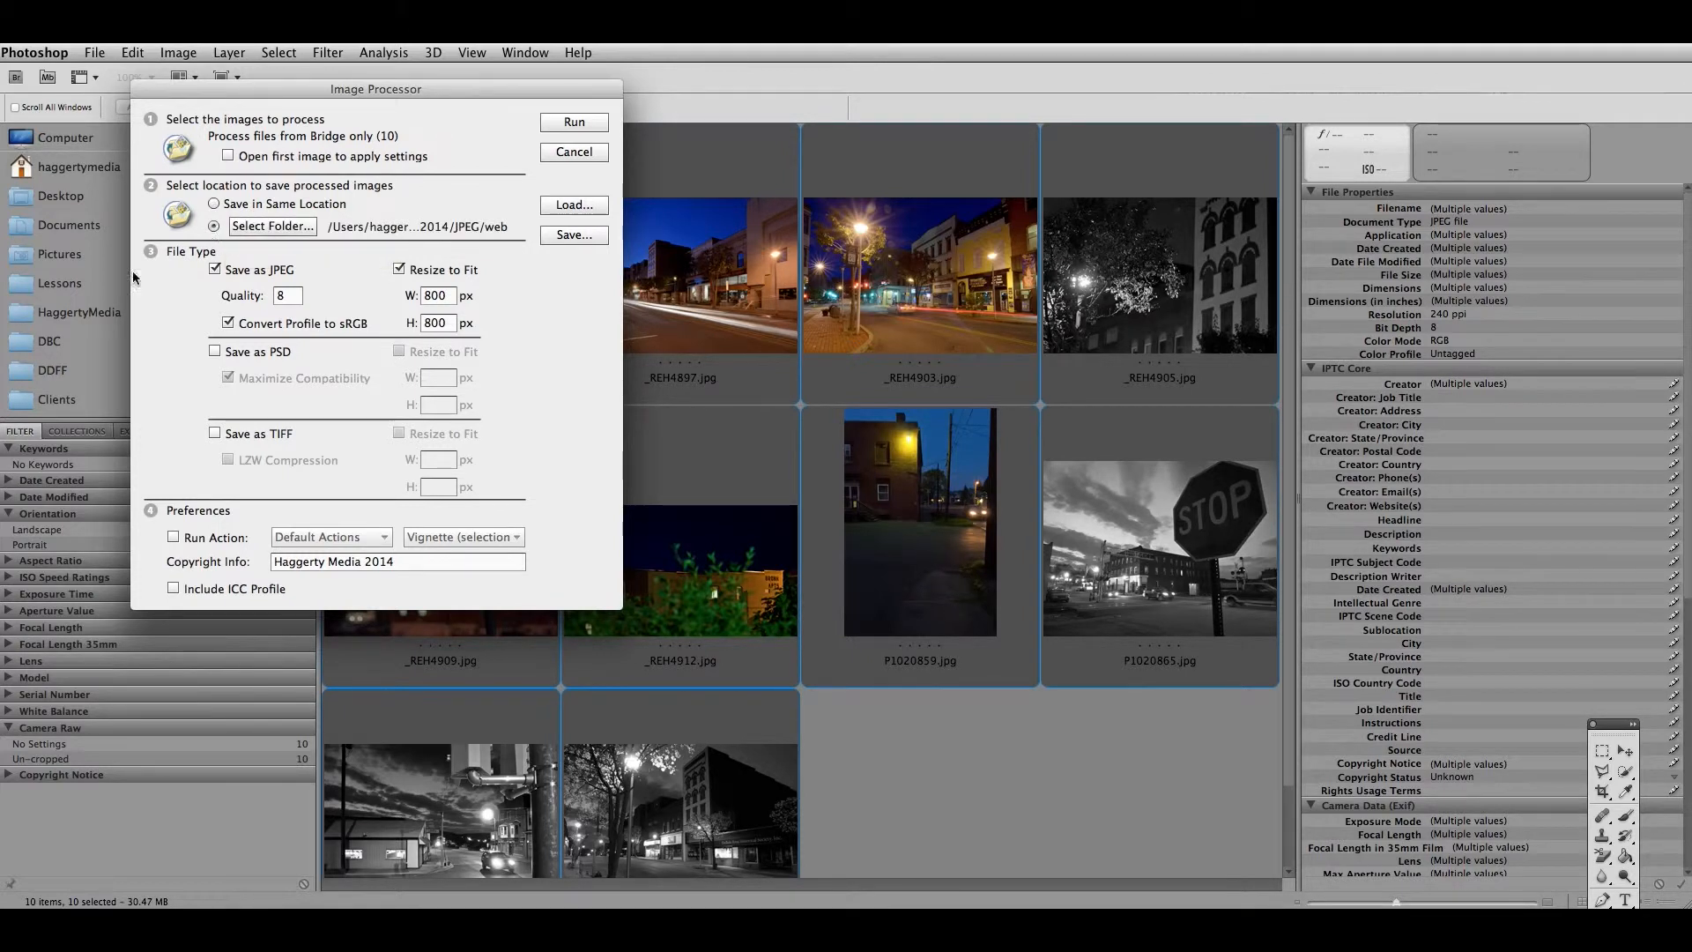
{"action": "left_click", "coordinate": [266, 228]}
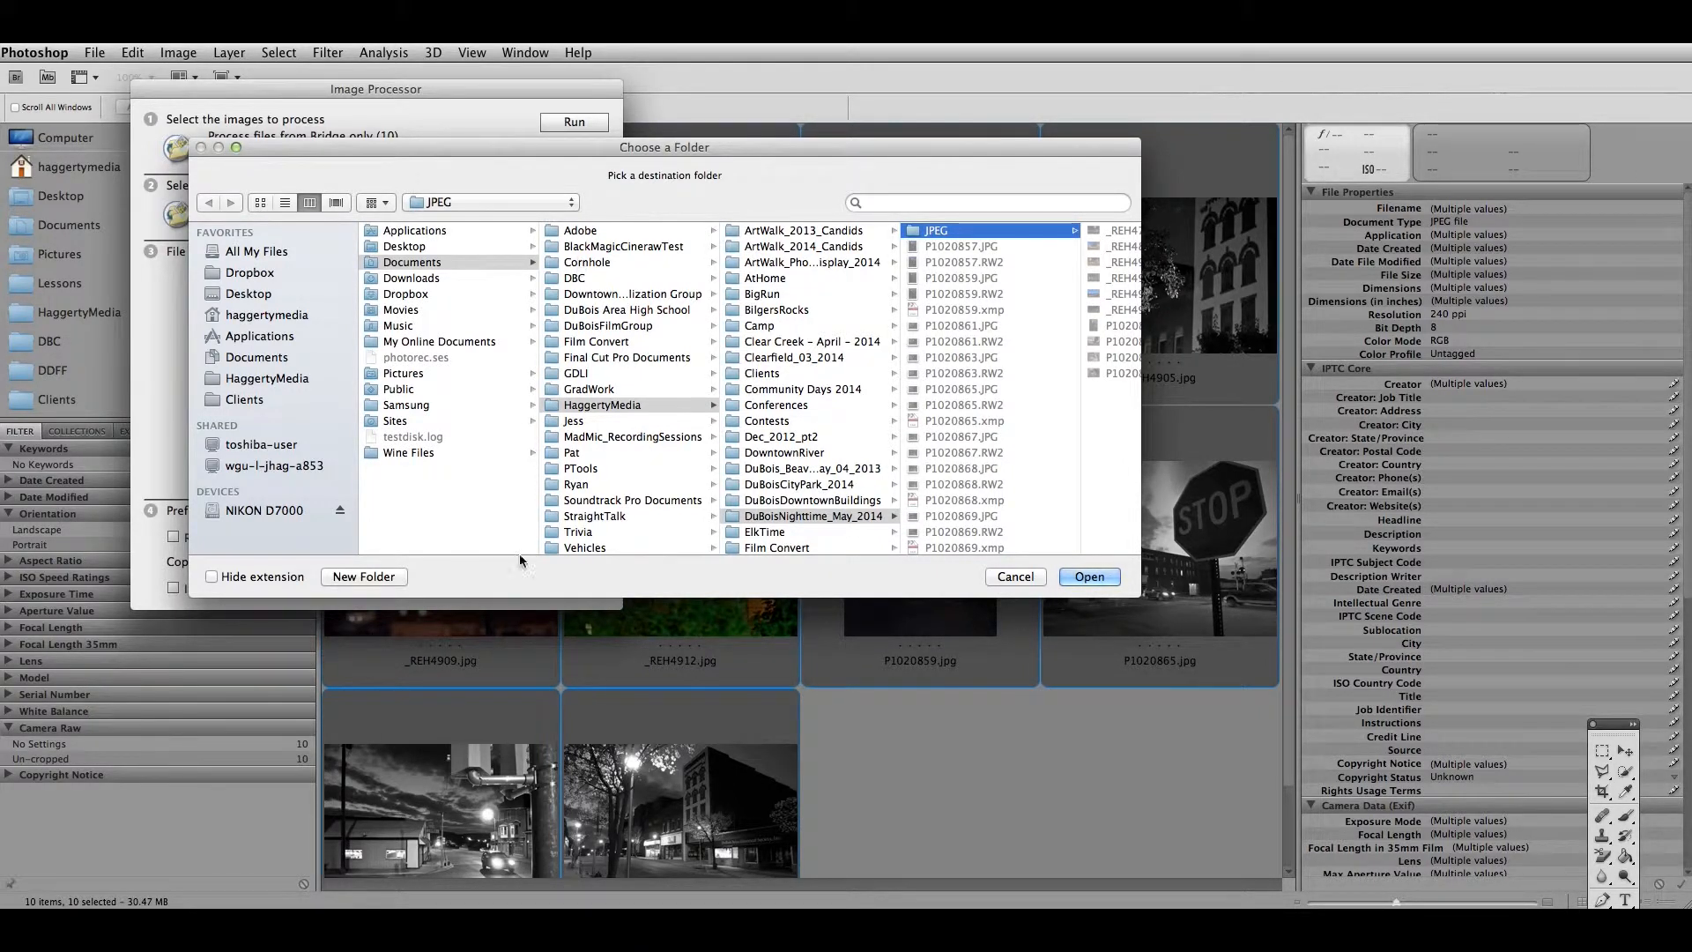
{"action": "left_click", "coordinate": [389, 578]}
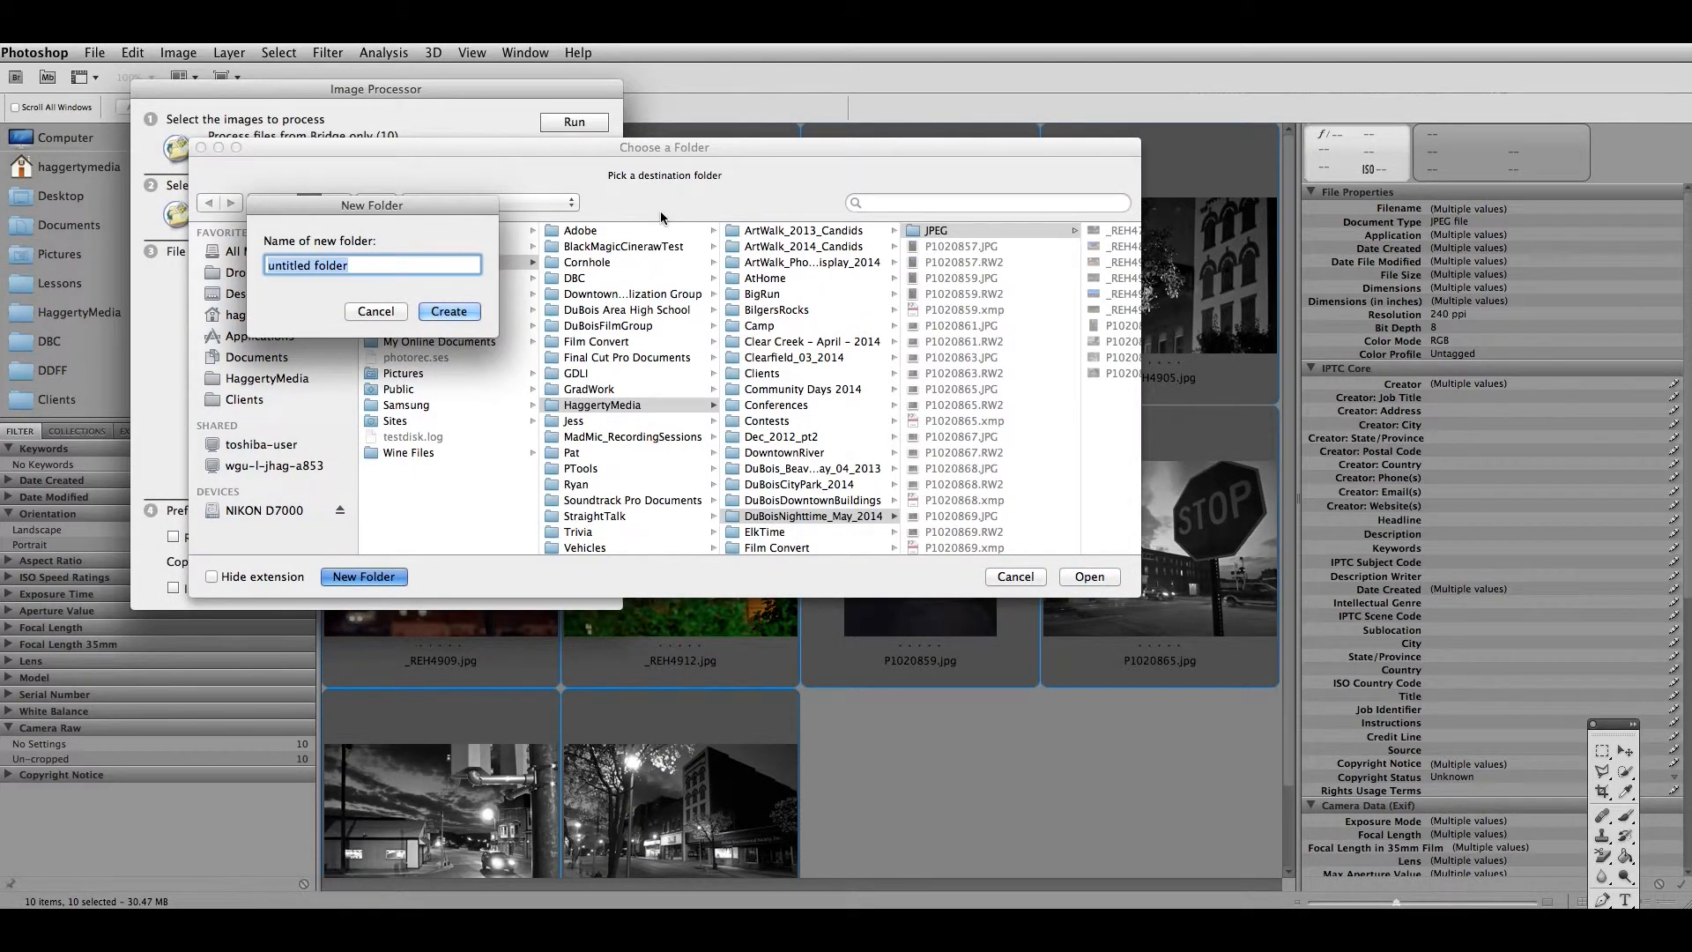
{"action": "type", "text": "Web"}
{"action": "key", "text": "Return"}
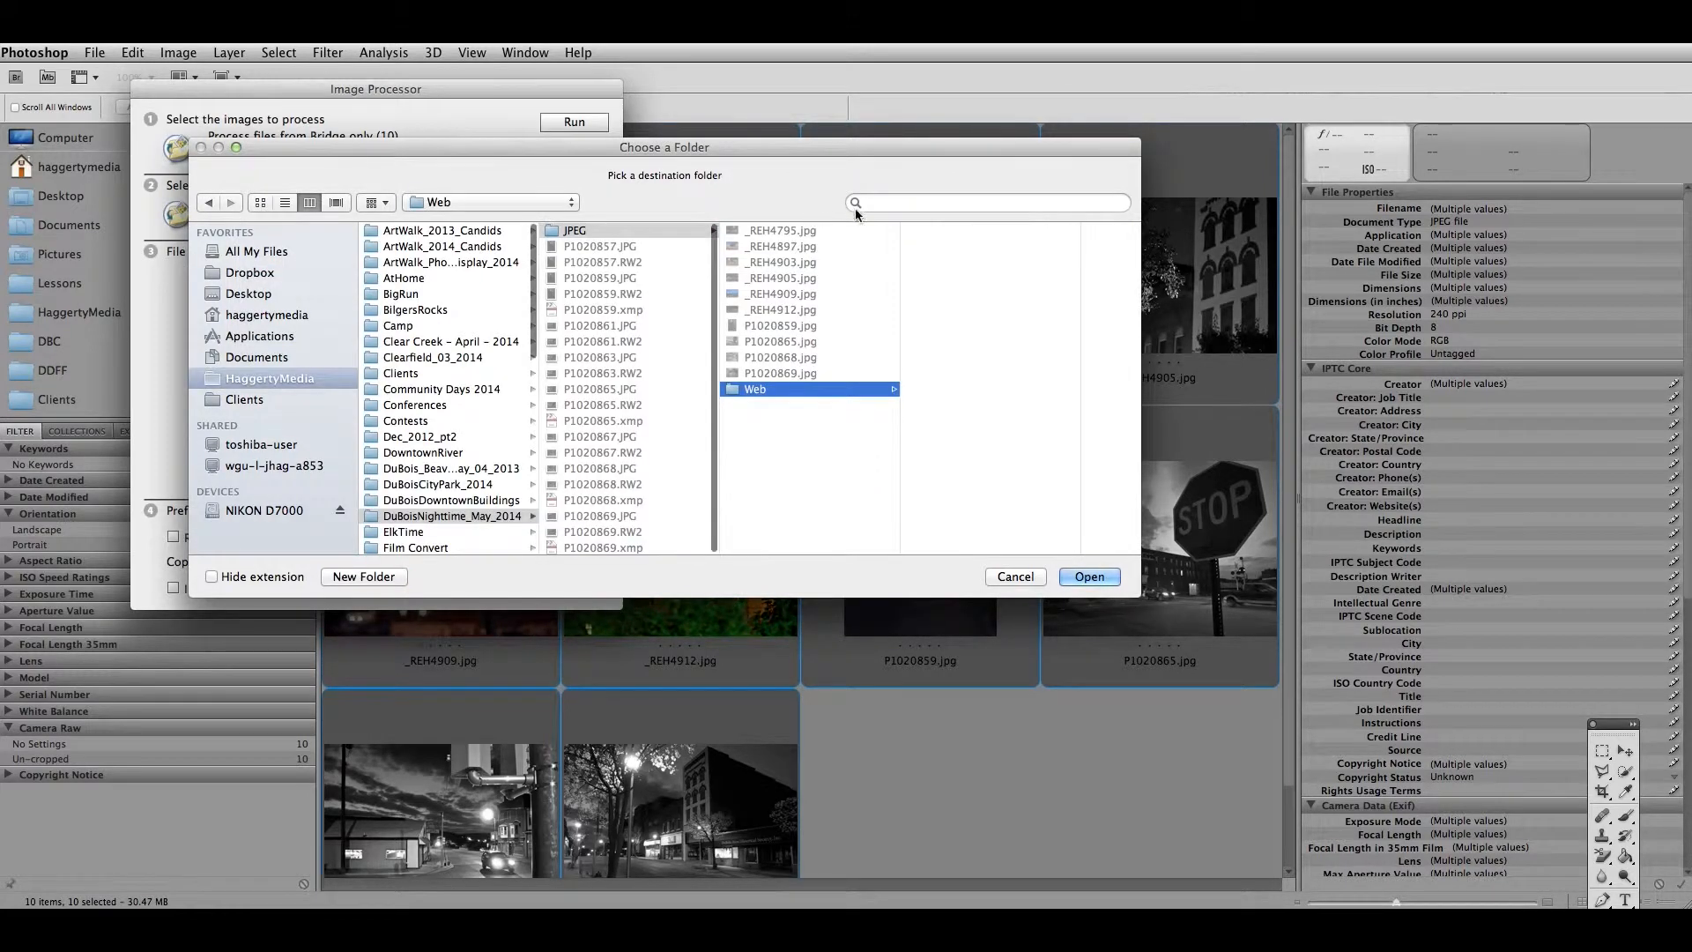
{"action": "left_click", "coordinate": [1093, 578]}
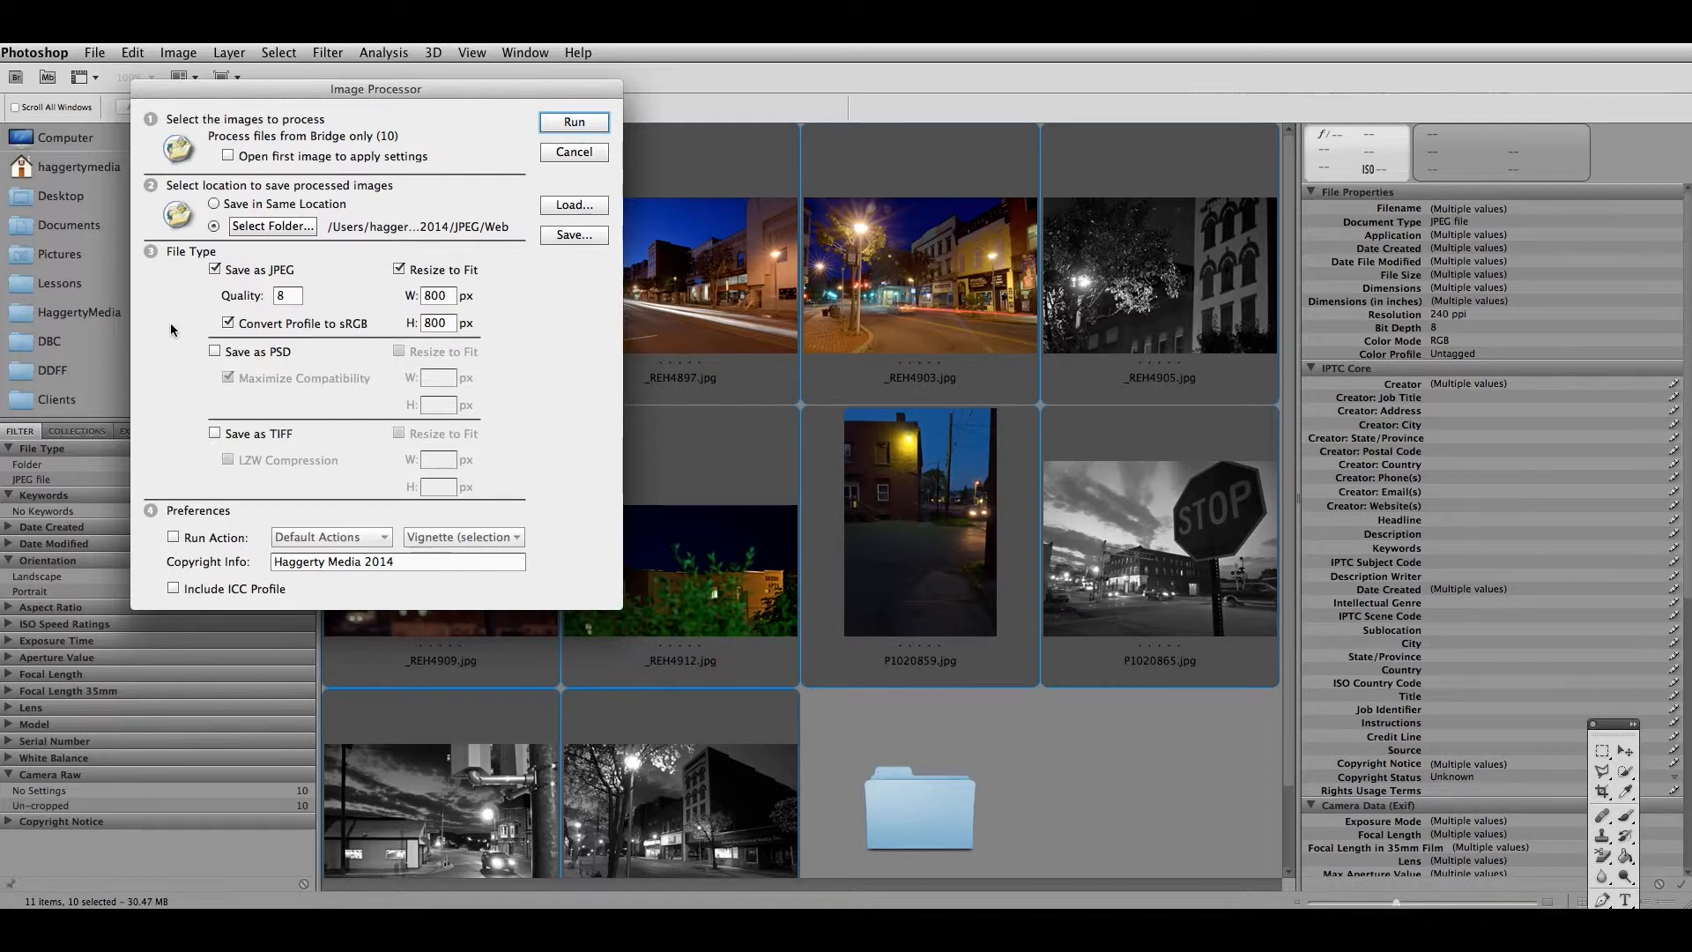
{"action": "left_click", "coordinate": [215, 270]}
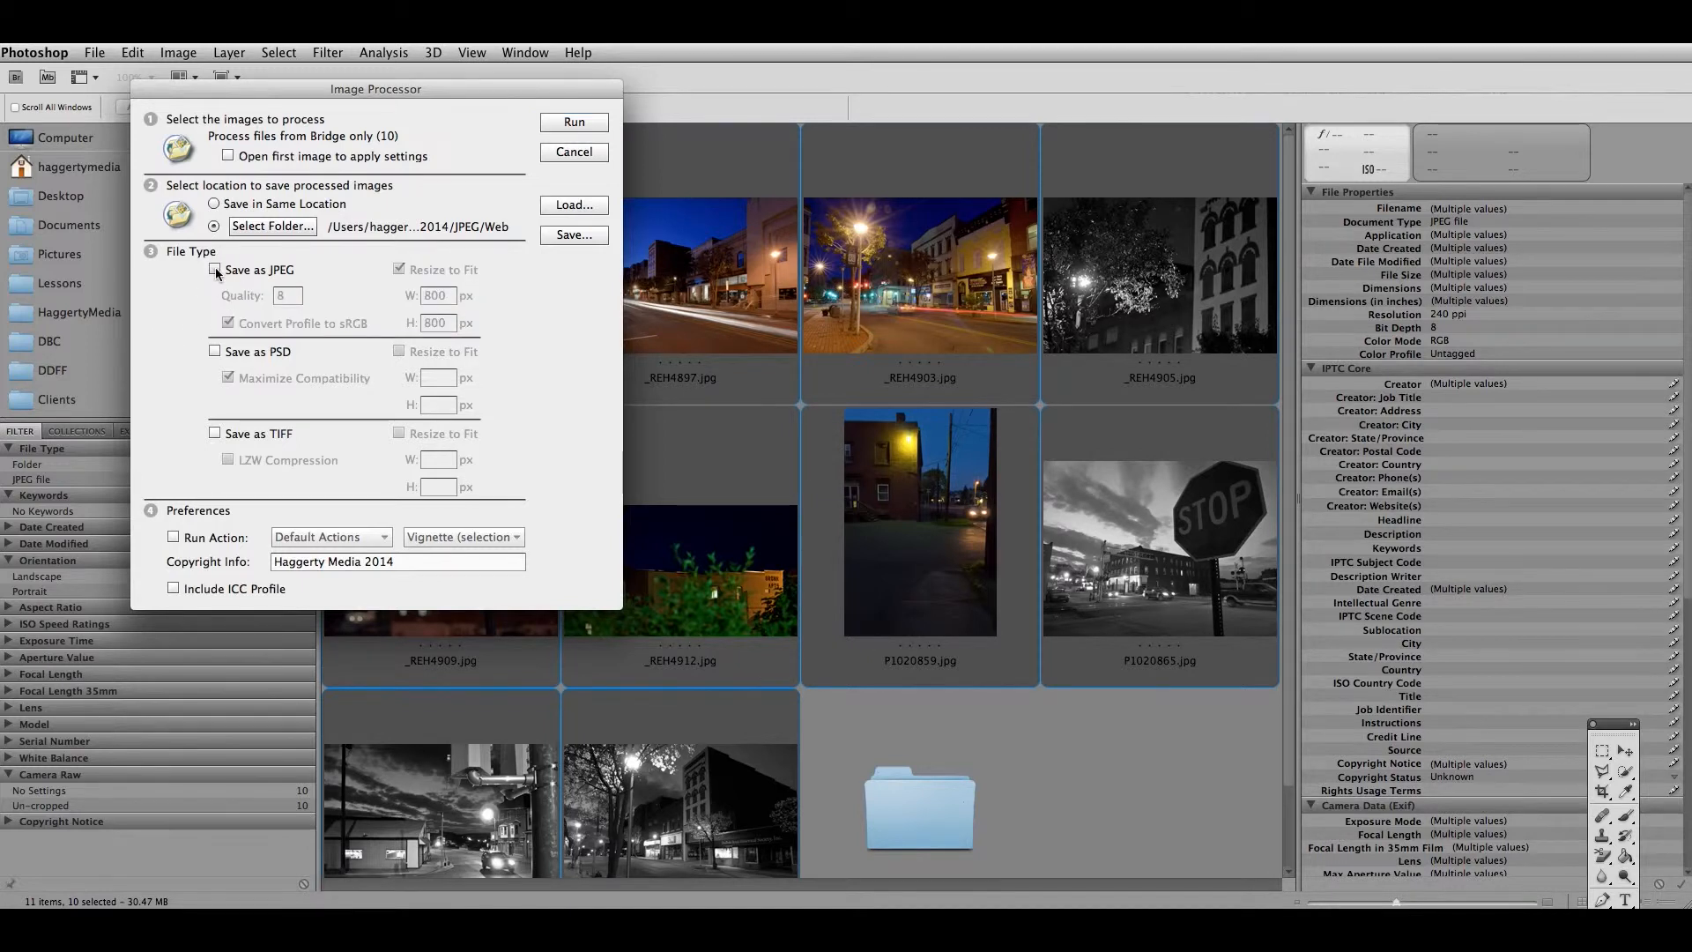
{"action": "left_click", "coordinate": [215, 270]}
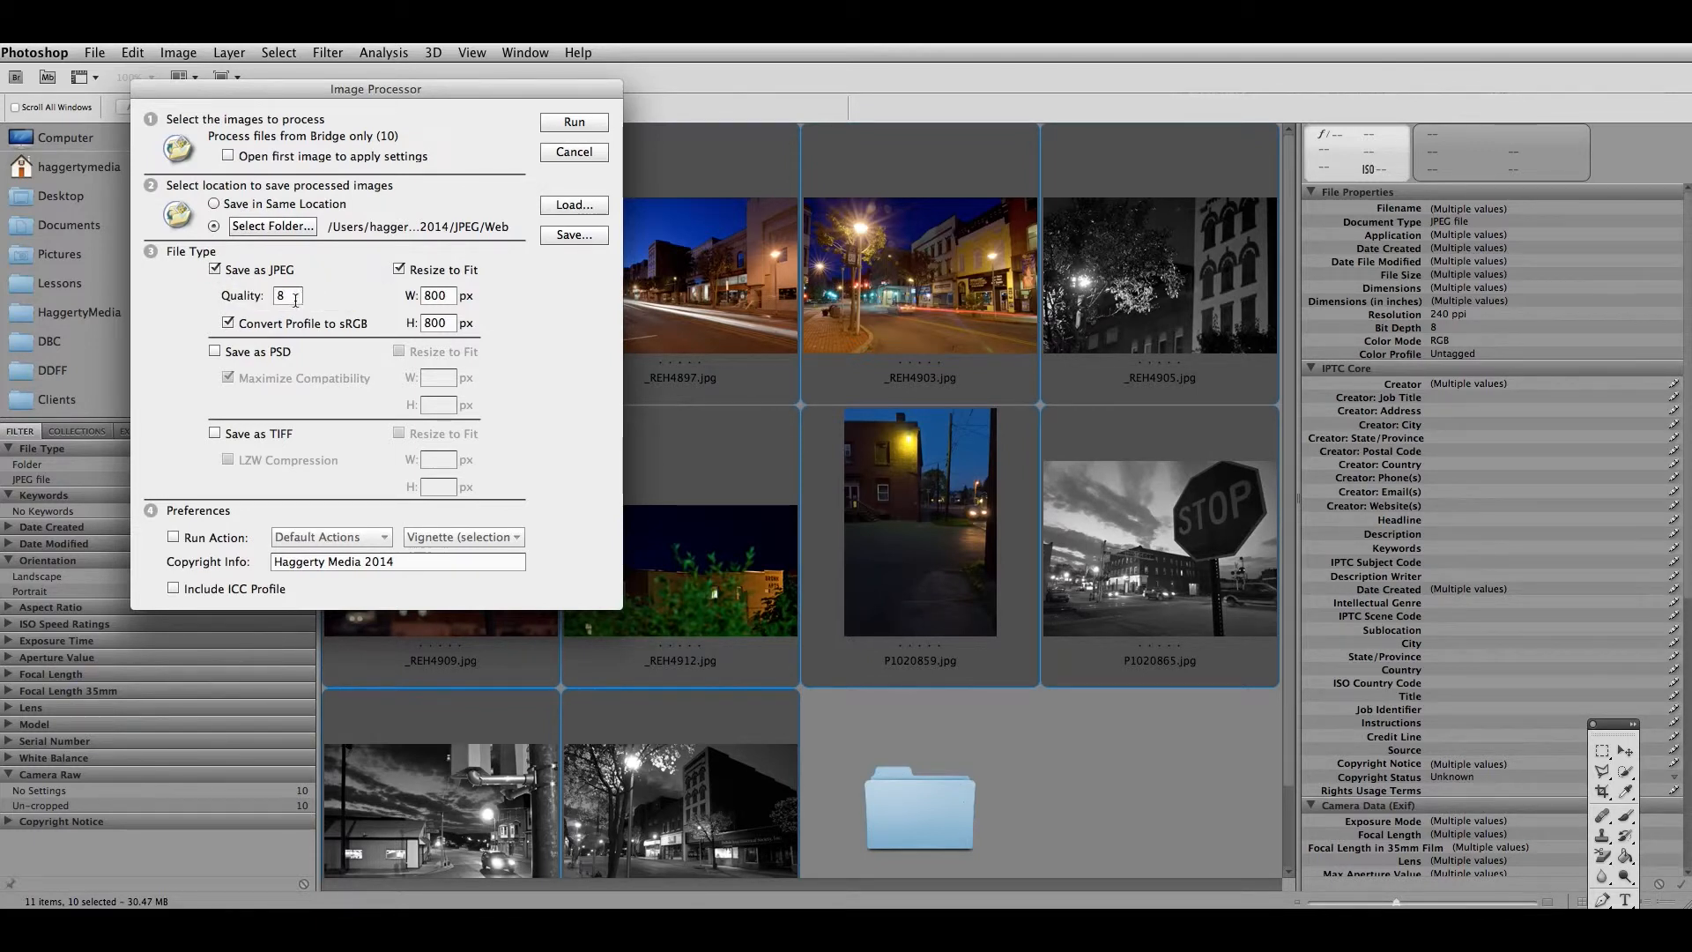
{"action": "left_click", "coordinate": [288, 297]}
{"action": "type", "text": "10"}
{"action": "double_click", "coordinate": [293, 295]}
{"action": "type", "text": "8"}
Enable Resize to Fit for the JPEG output and set both width and height to 1000 px.
{"action": "left_click", "coordinate": [400, 272]}
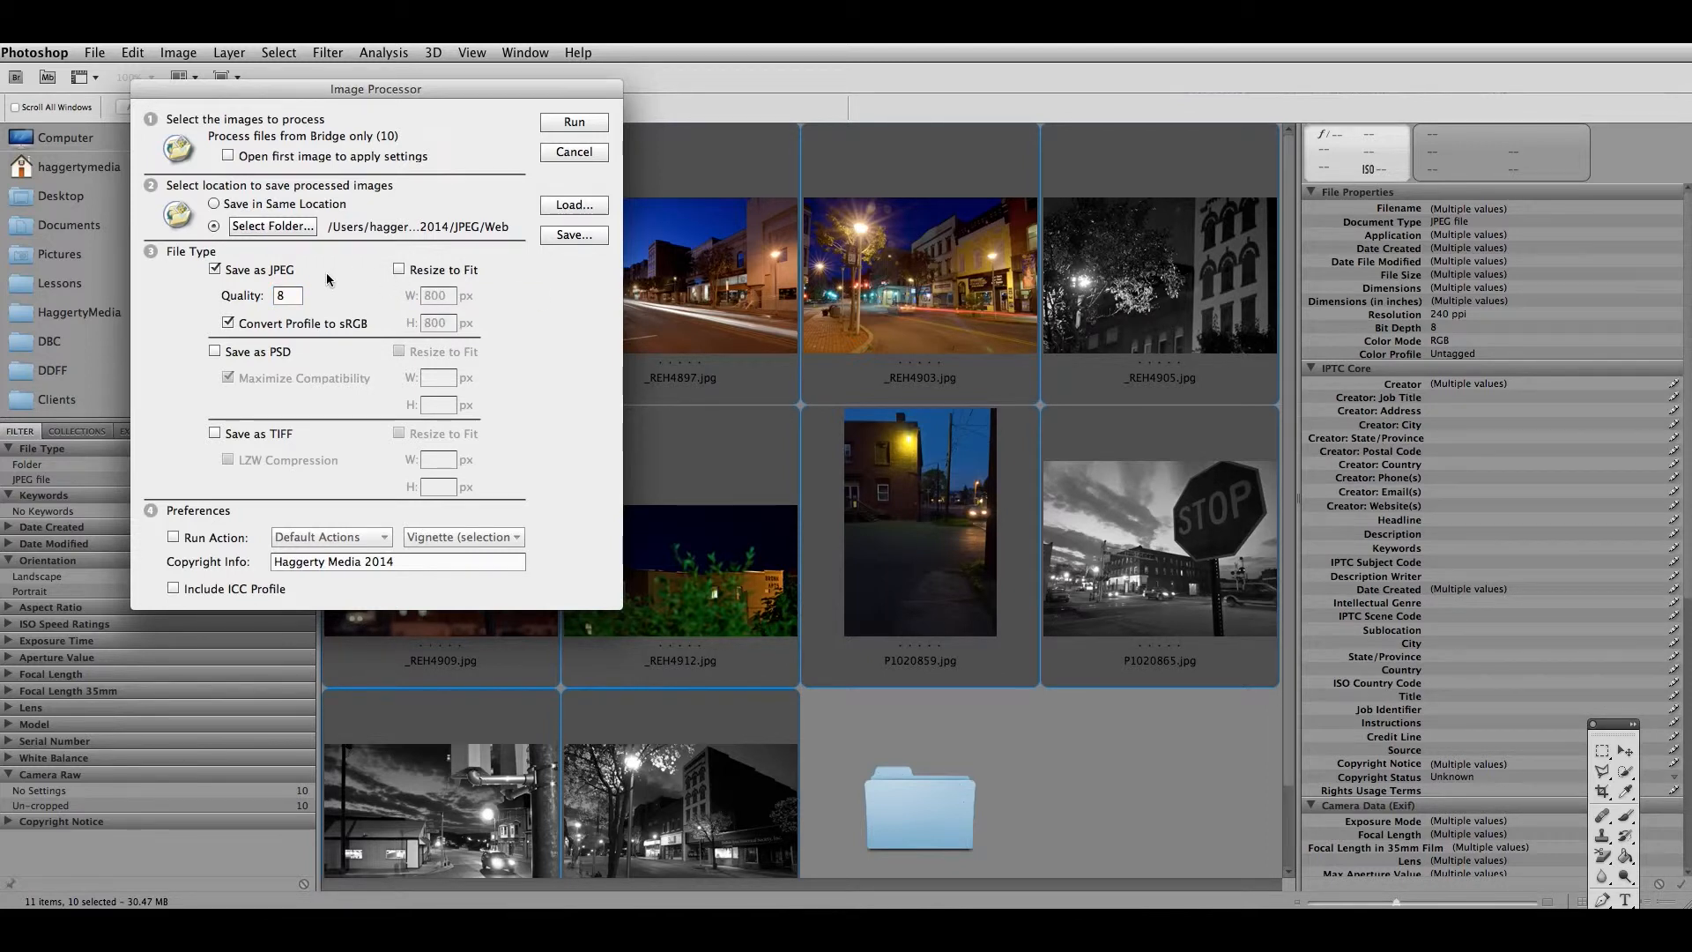
{"action": "left_click", "coordinate": [400, 270]}
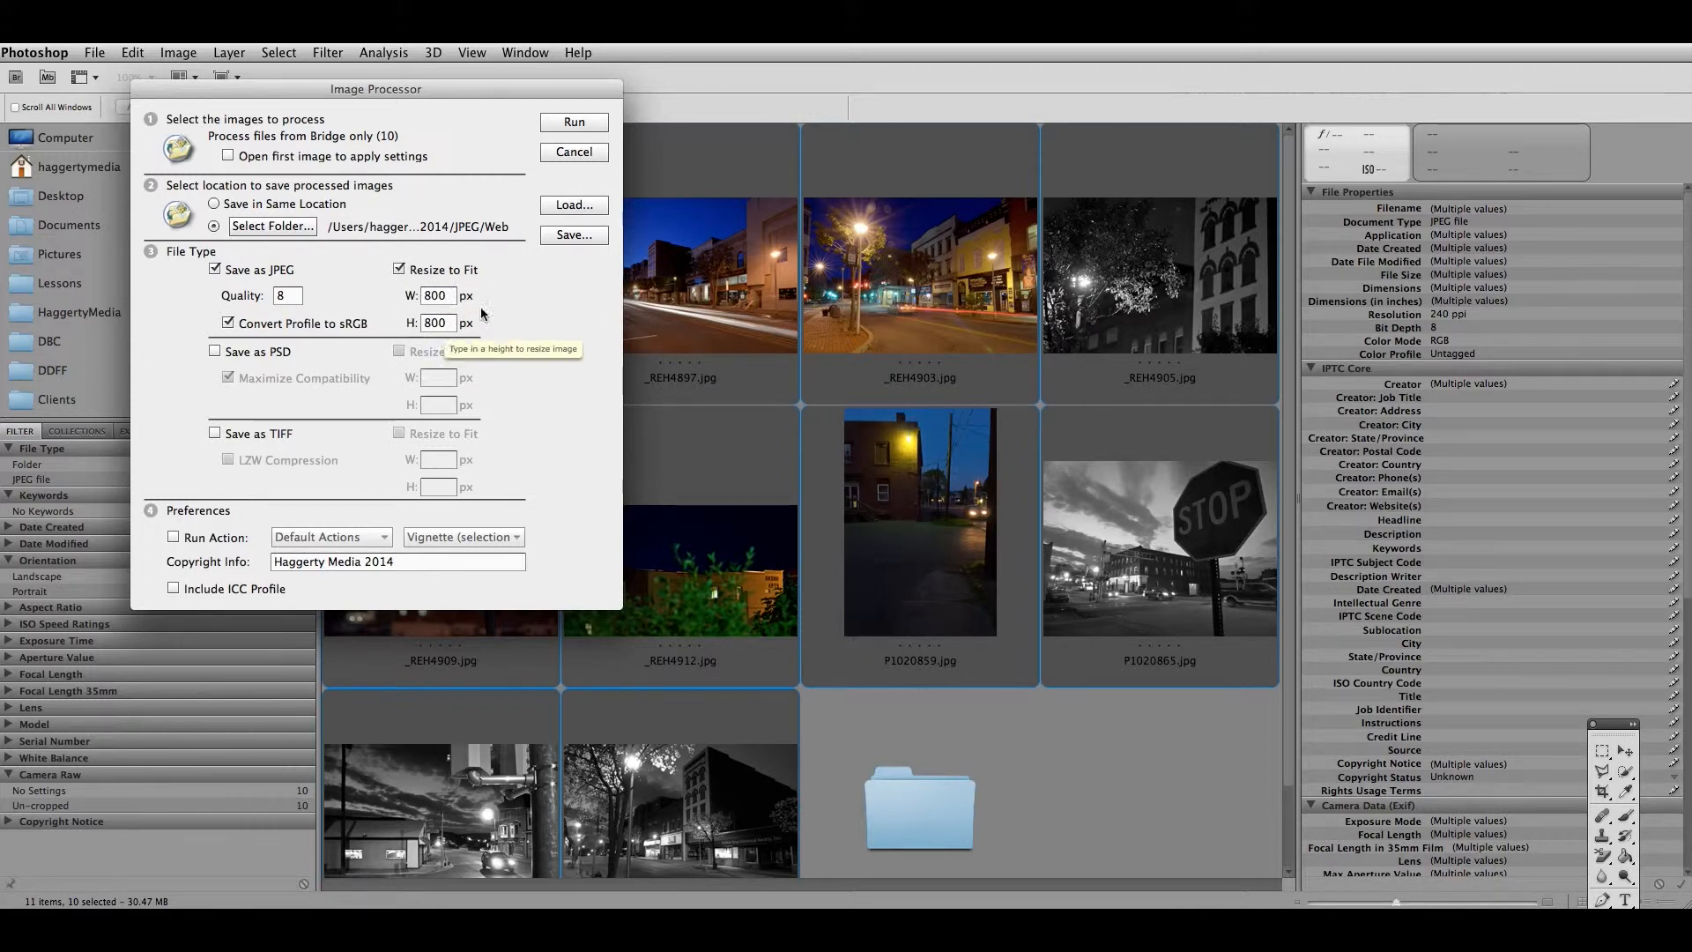
{"action": "double_click", "coordinate": [452, 294]}
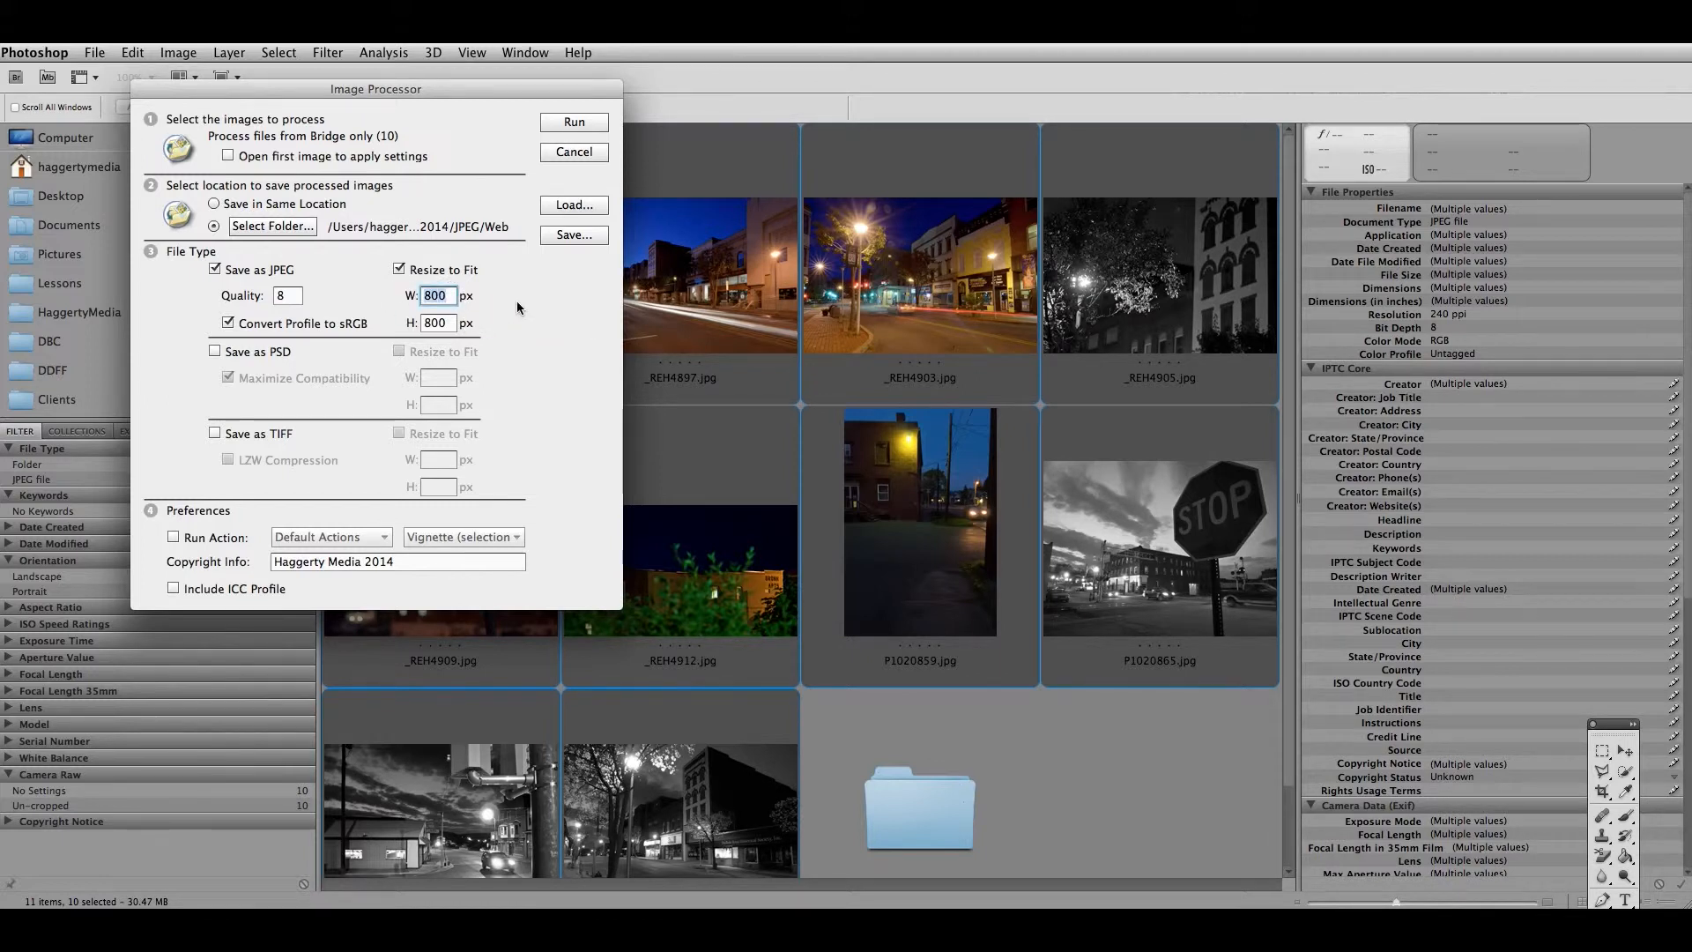
{"action": "type", "text": "00"}
{"action": "key", "text": "Tab"}
{"action": "type", "text": "1000"}
{"action": "left_click", "coordinate": [381, 301]}
{"action": "left_click", "coordinate": [293, 297]}
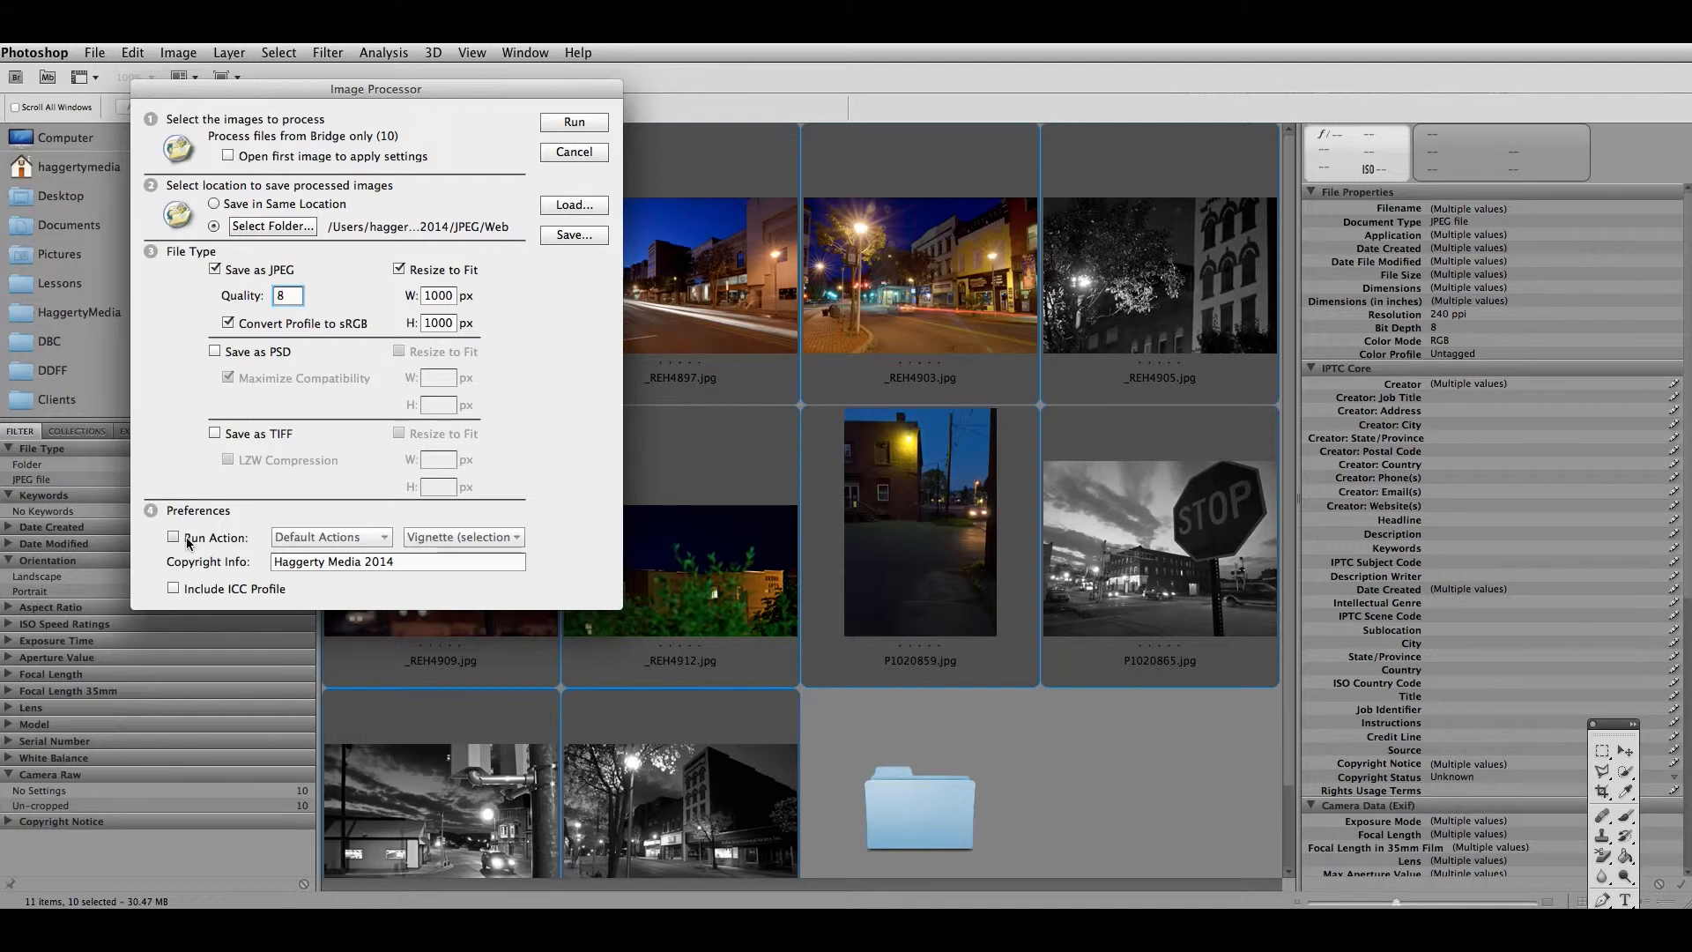
Leave Run Action turned off and run the Image Processor on the selected photos.
{"action": "left_click", "coordinate": [187, 541]}
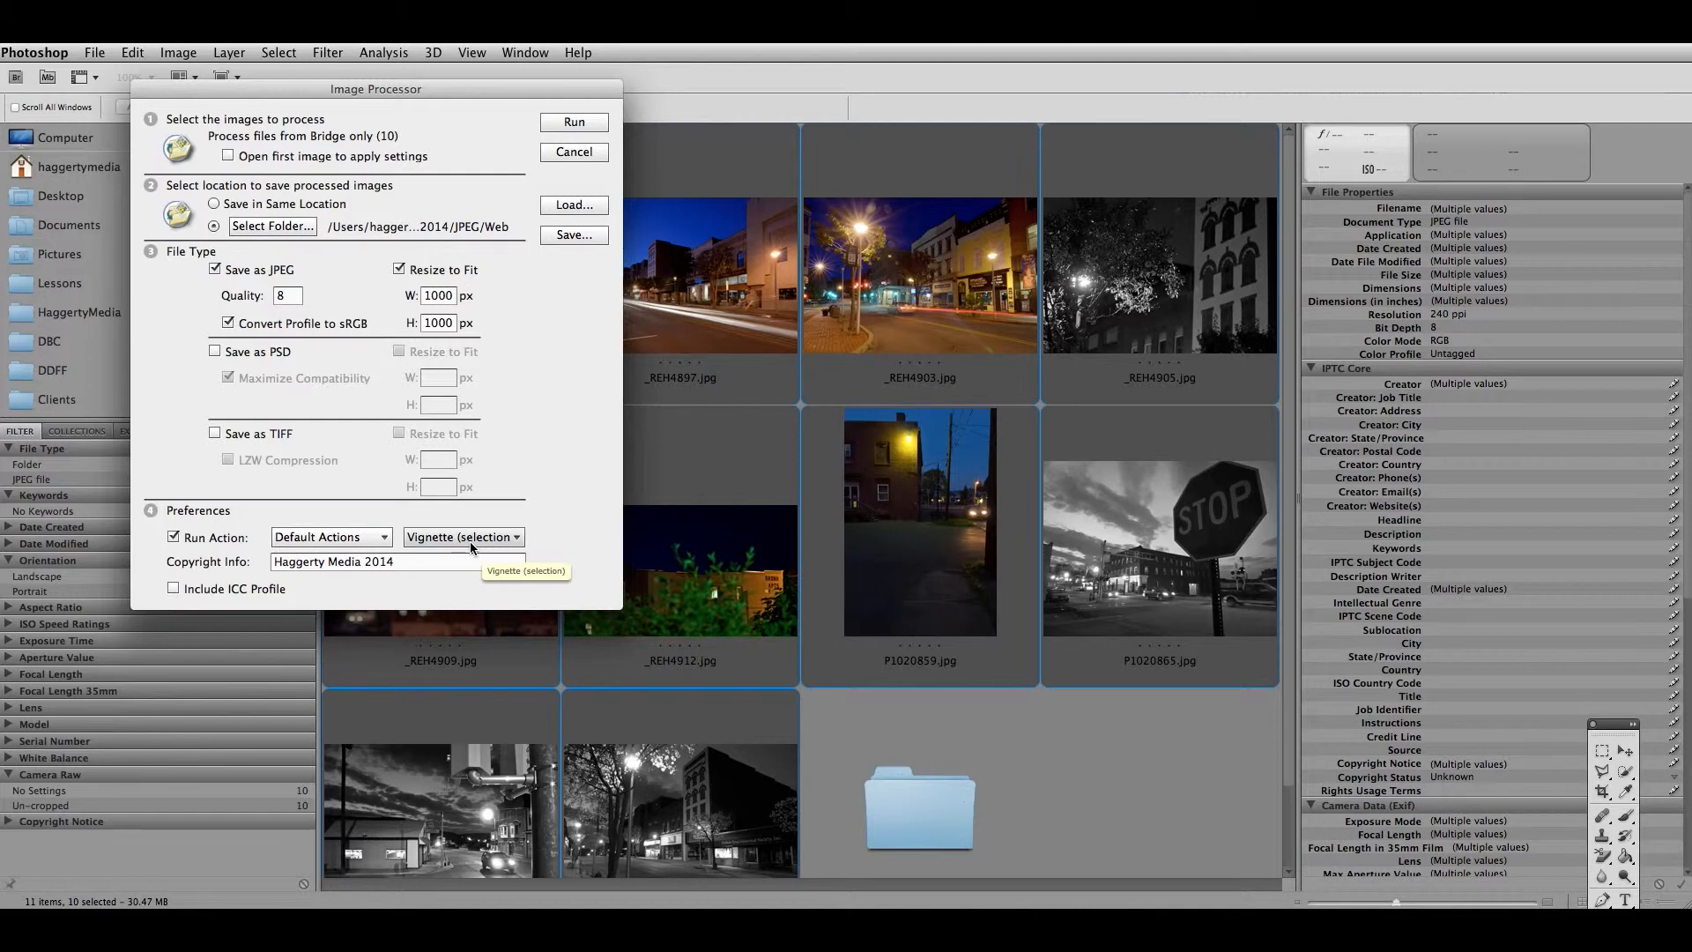
{"action": "left_click", "coordinate": [174, 540]}
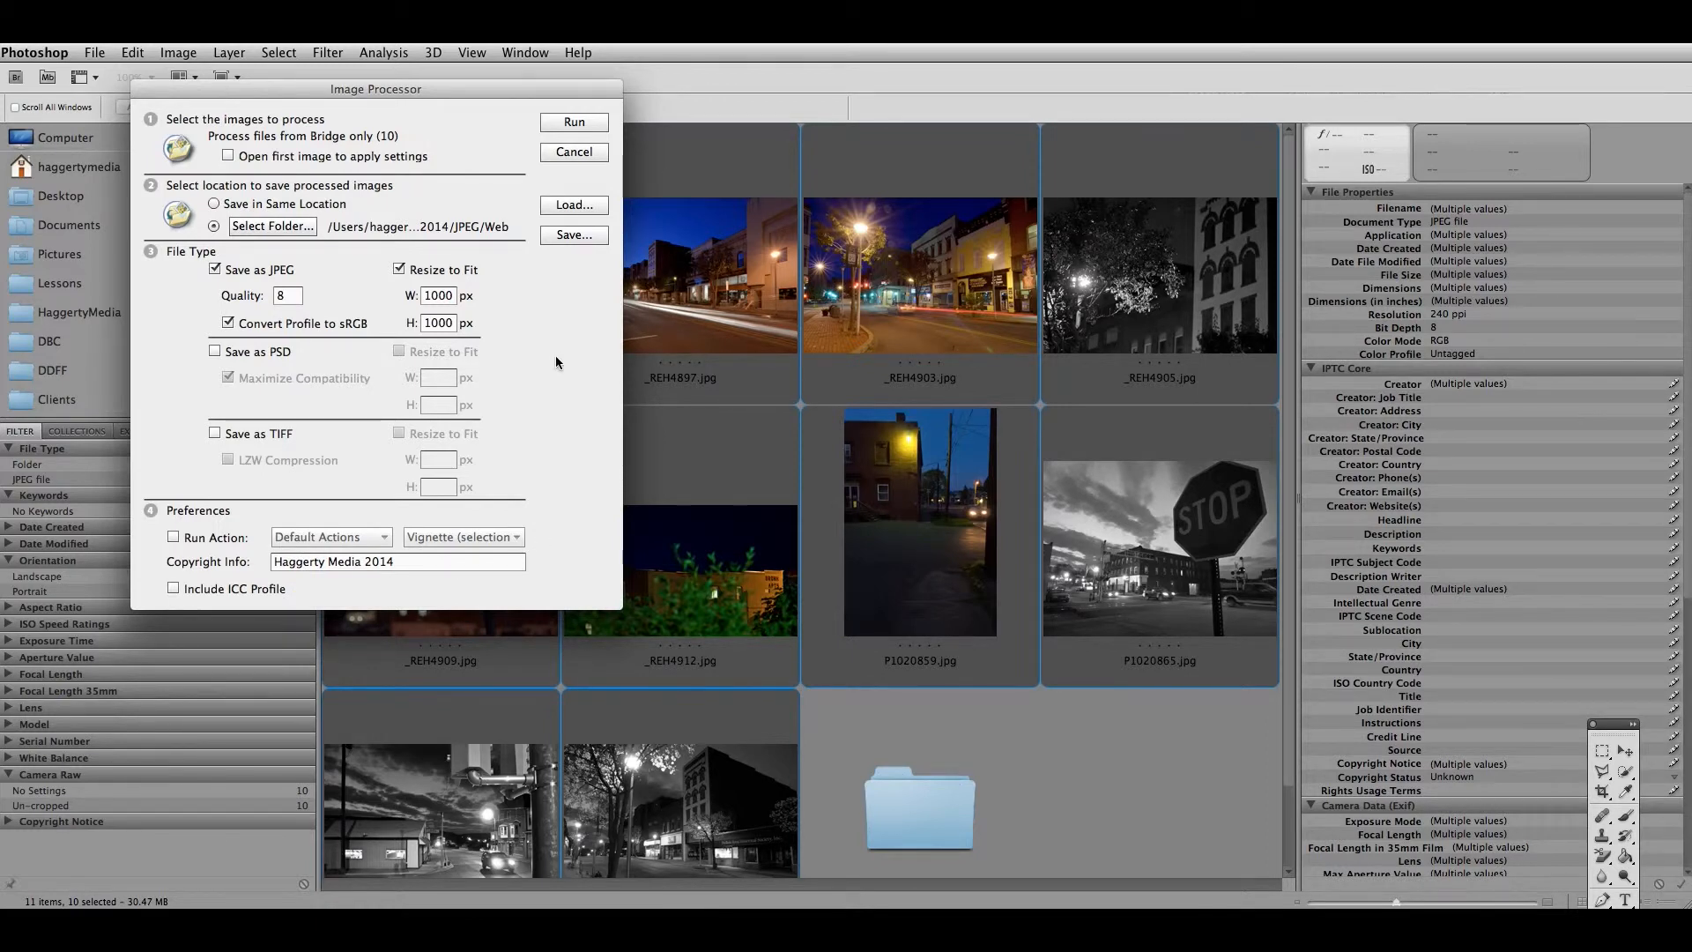
{"action": "left_click", "coordinate": [574, 122]}
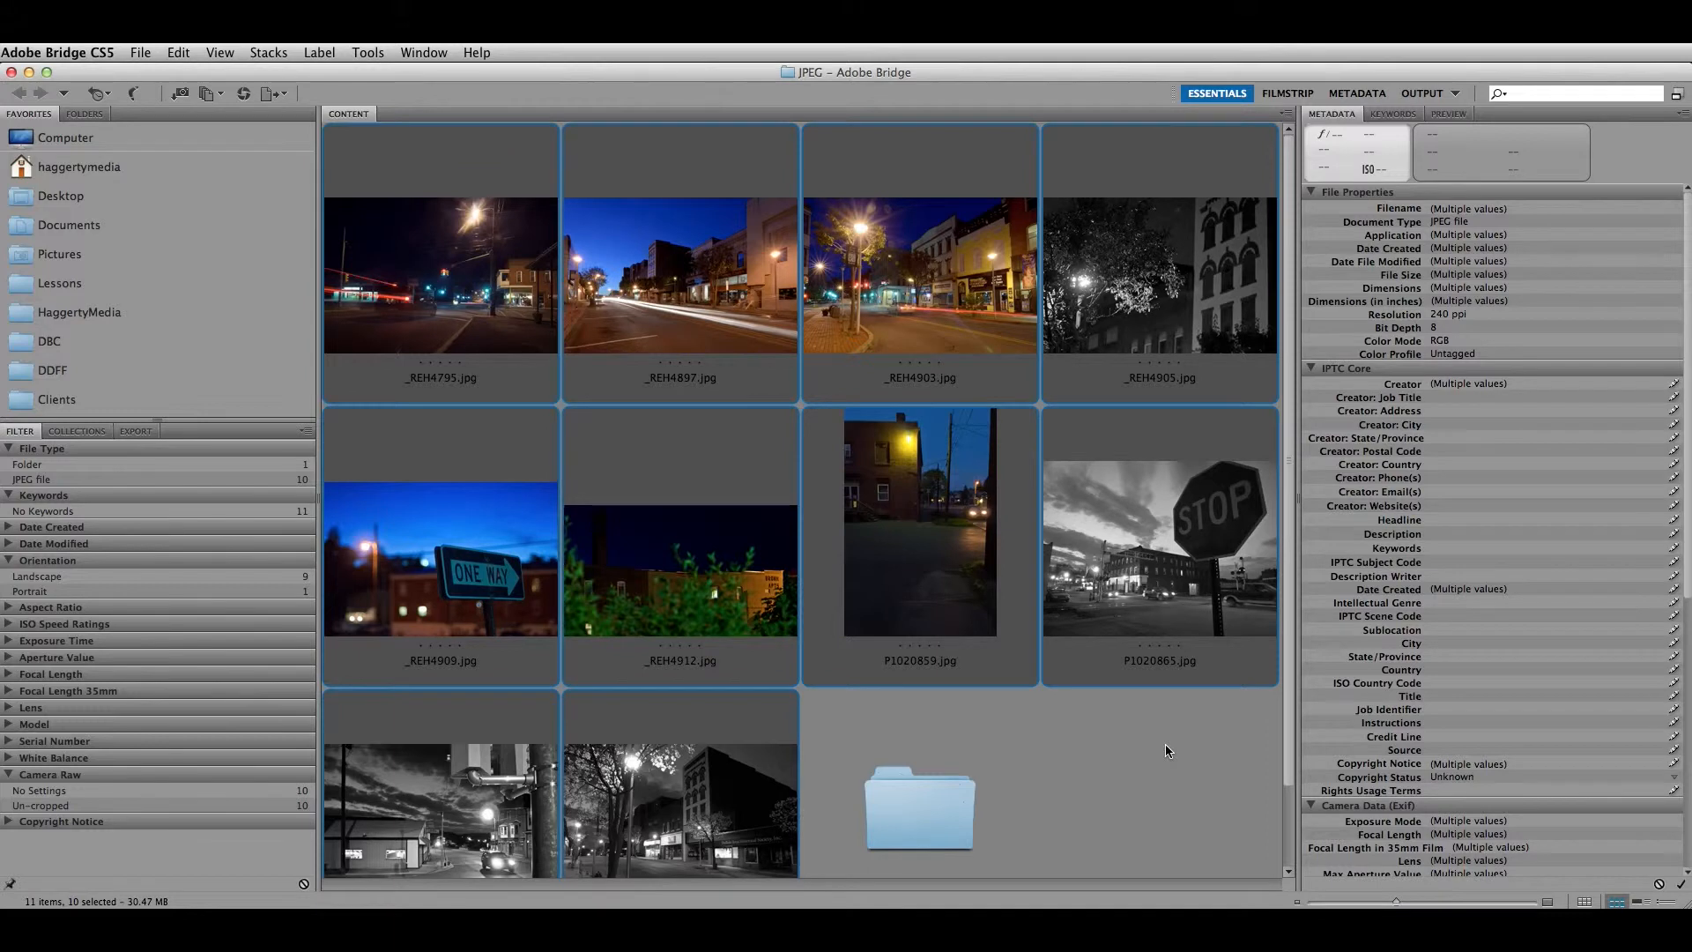
Open the Web folder and its JPEG subfolder in Bridge to view the processed images.
{"action": "scroll", "coordinate": [1166, 751], "scroll_direction": "down", "scroll_amount": 2}
{"action": "scroll", "coordinate": [1144, 706], "scroll_direction": "up", "scroll_amount": 2}
{"action": "scroll", "coordinate": [1144, 706], "scroll_direction": "down", "scroll_amount": 2}
{"action": "left_click", "coordinate": [1144, 703]}
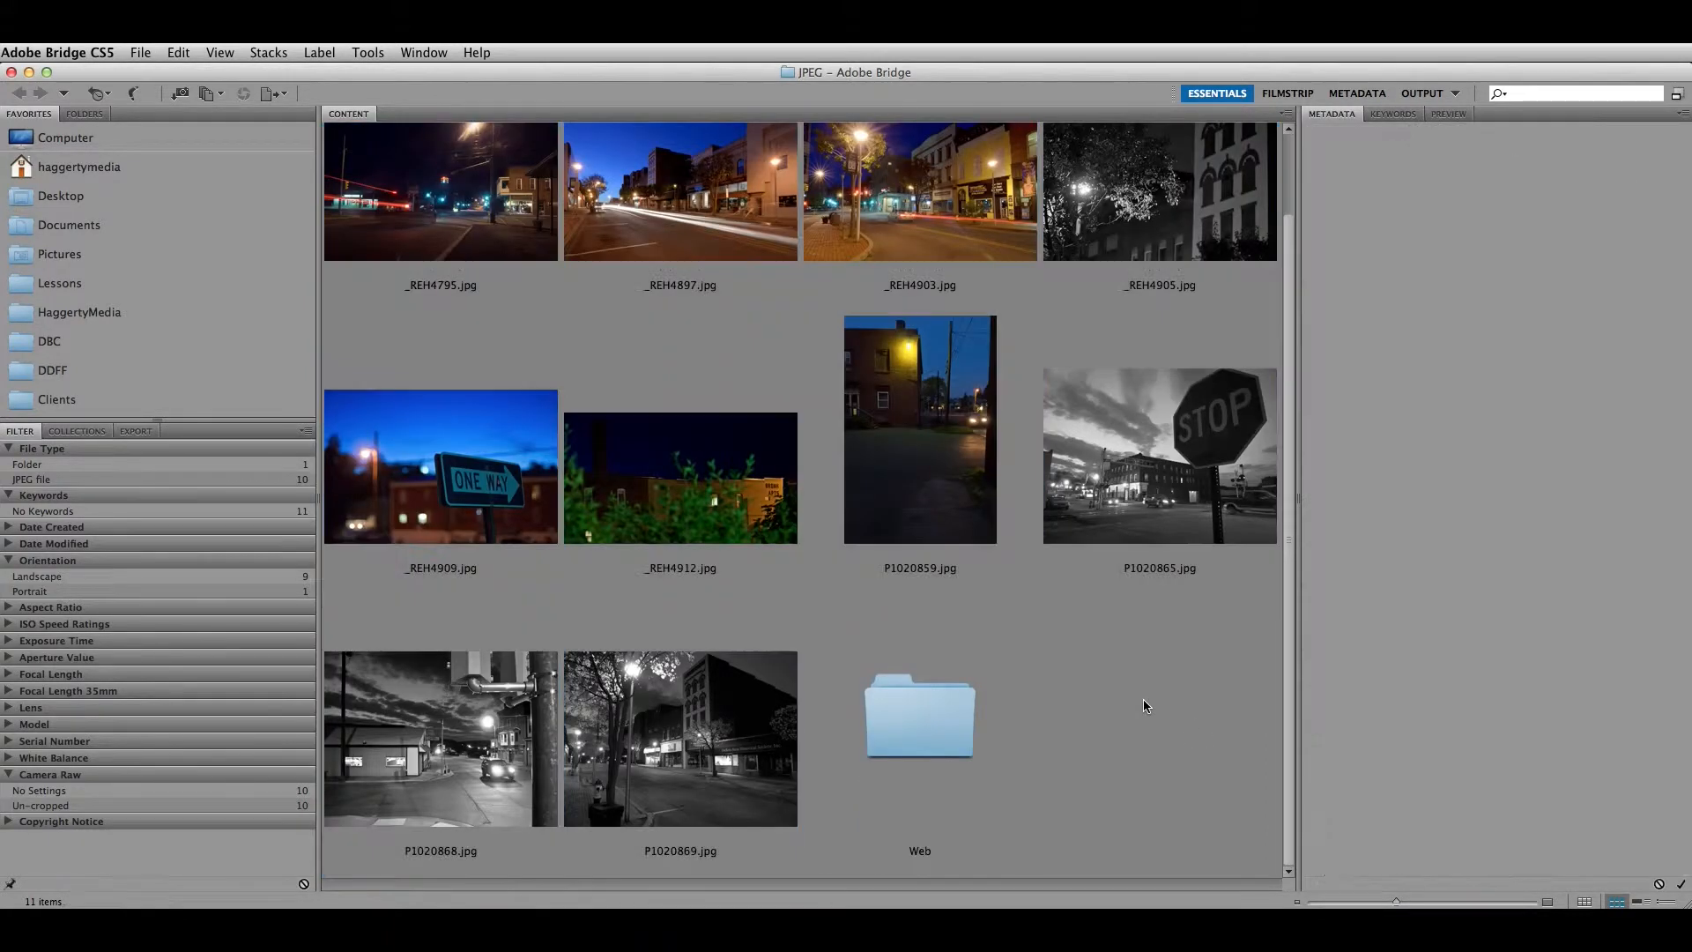
{"action": "double_click", "coordinate": [895, 712]}
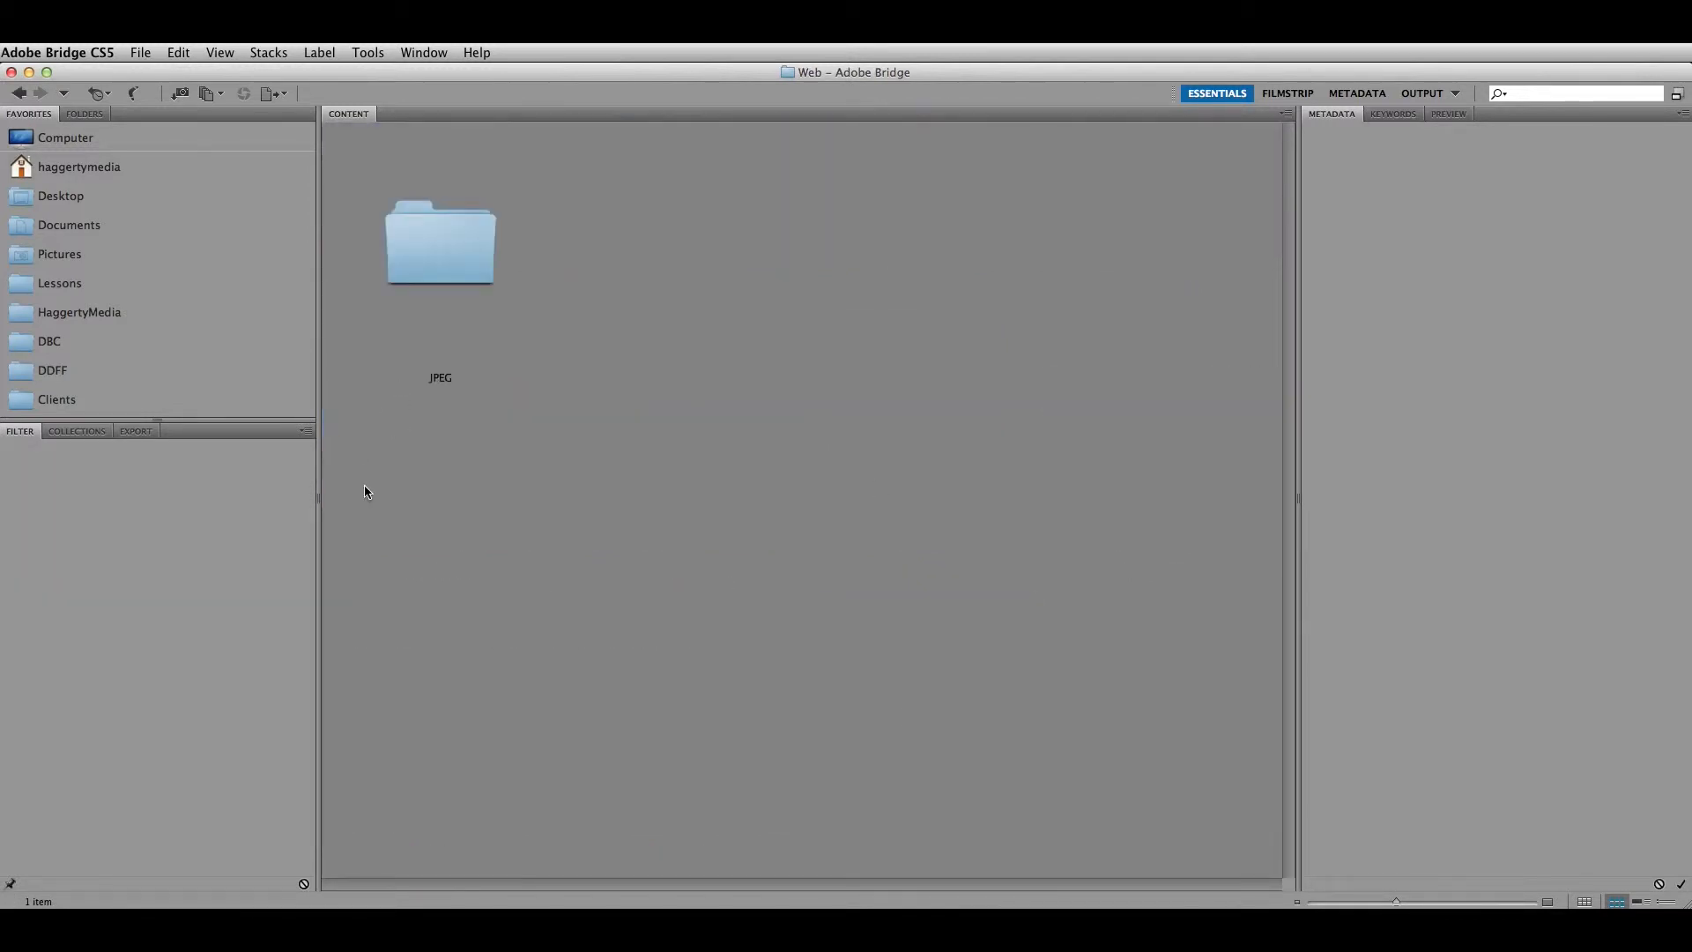
{"action": "double_click", "coordinate": [473, 264]}
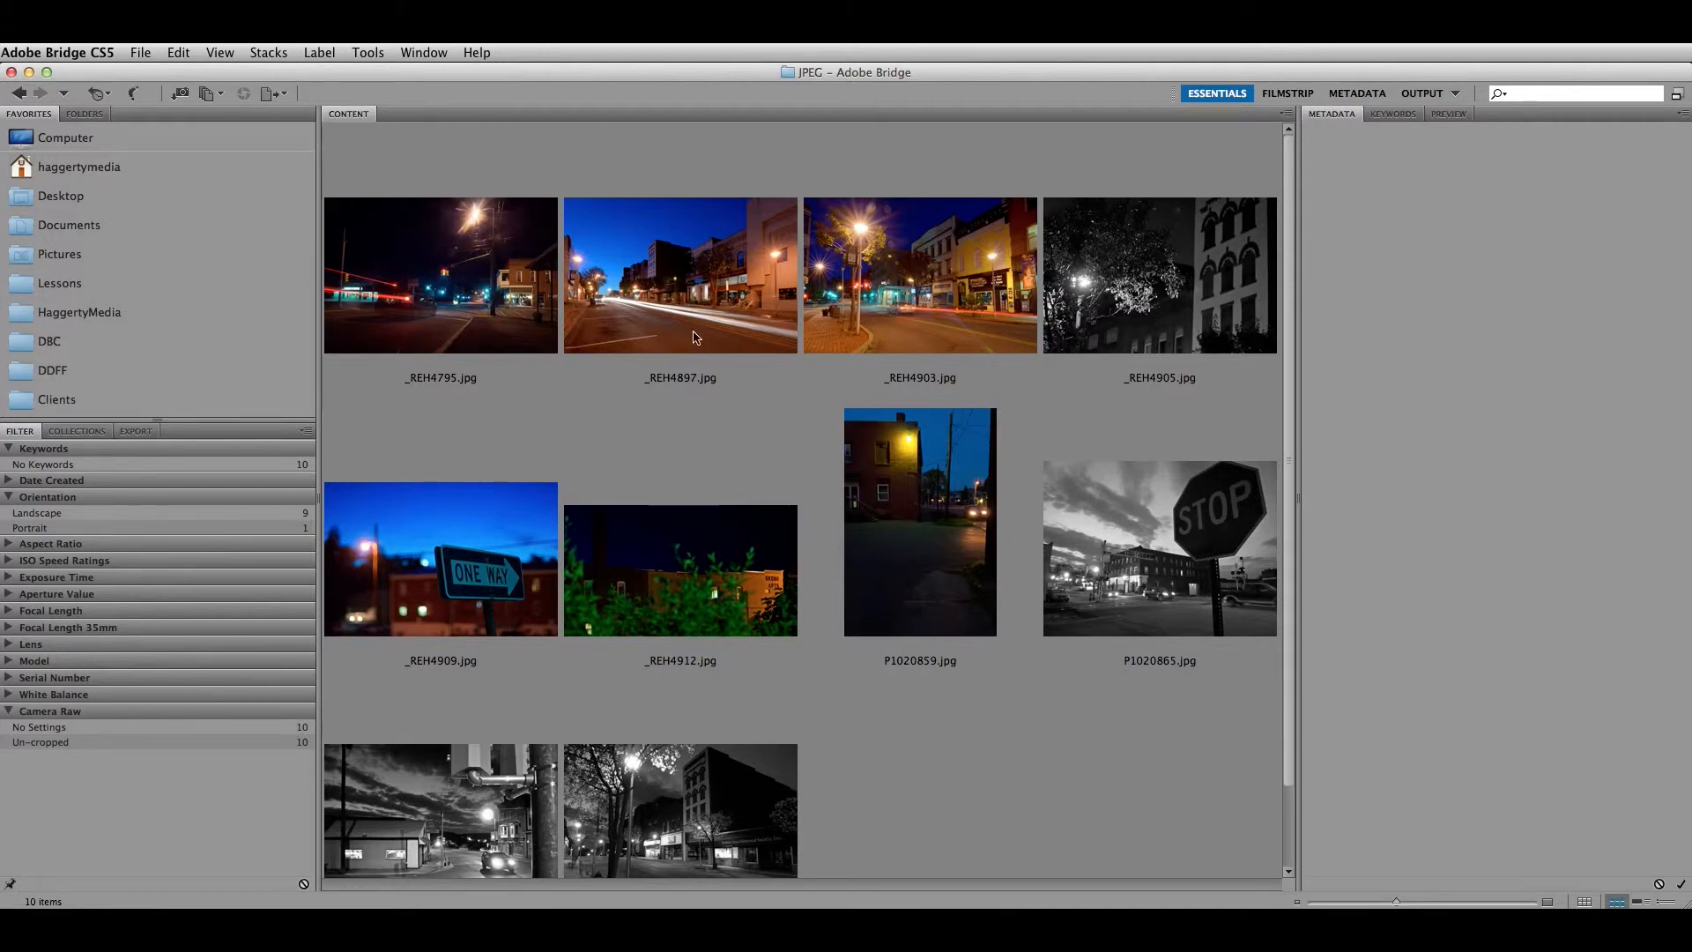
Check the dimensions and file sizes of the processed _REH4897.jpg and P1020859.jpg, and look through the other resized photos.
{"action": "left_click", "coordinate": [668, 283]}
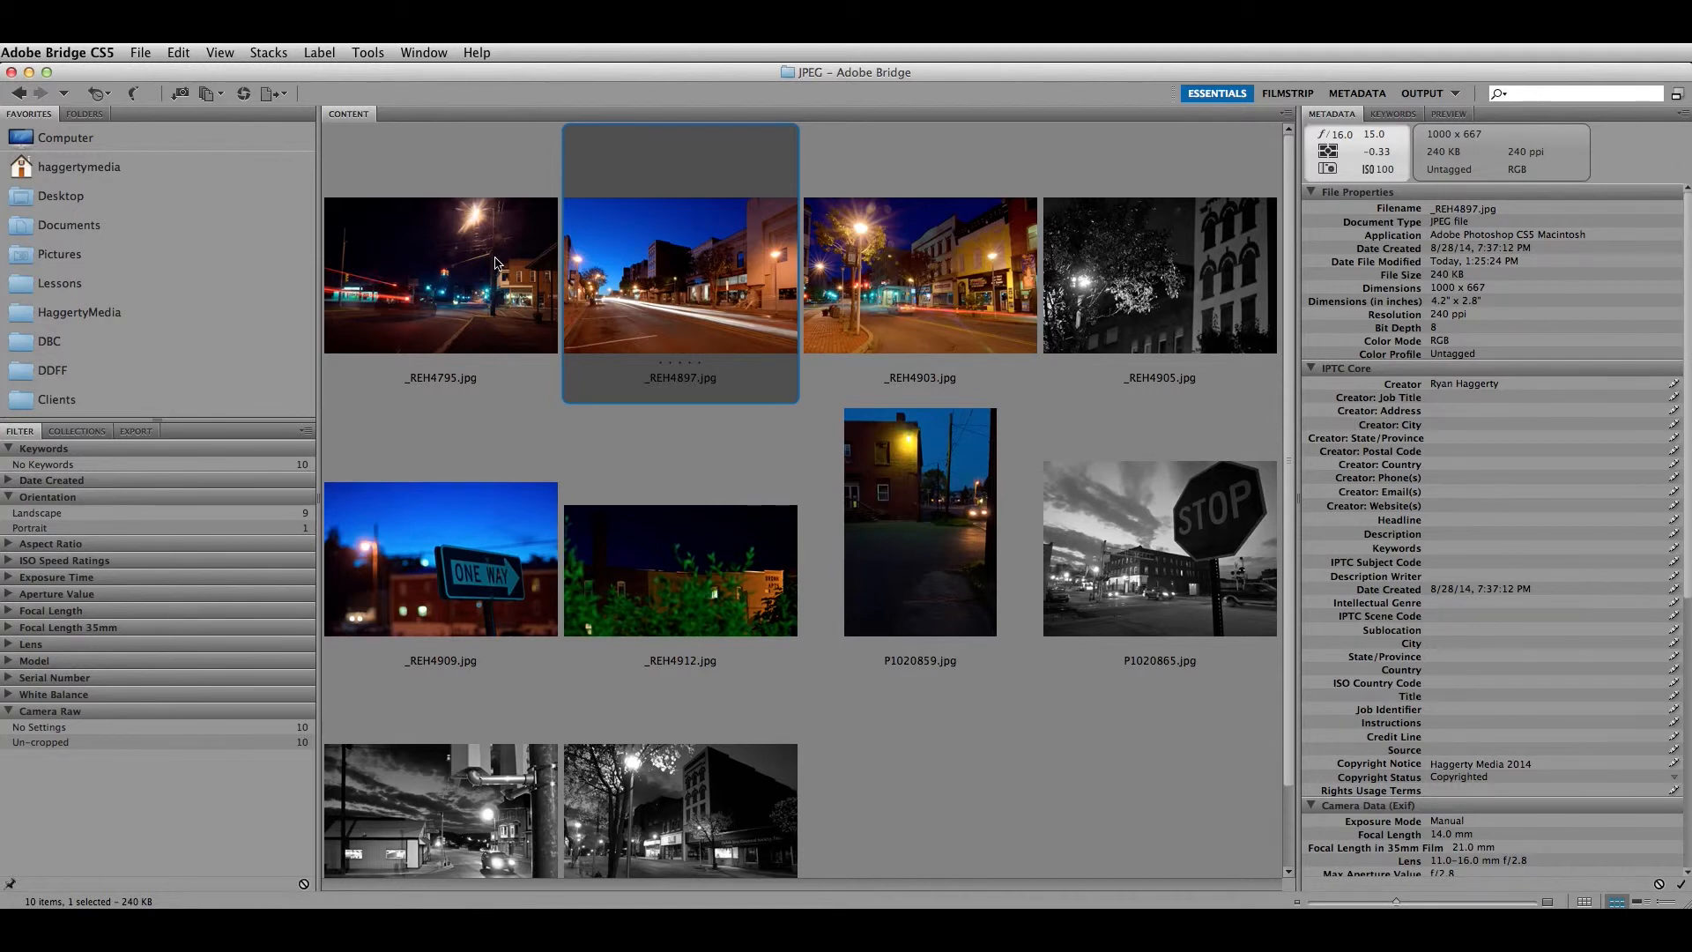
{"action": "left_click", "coordinate": [931, 474]}
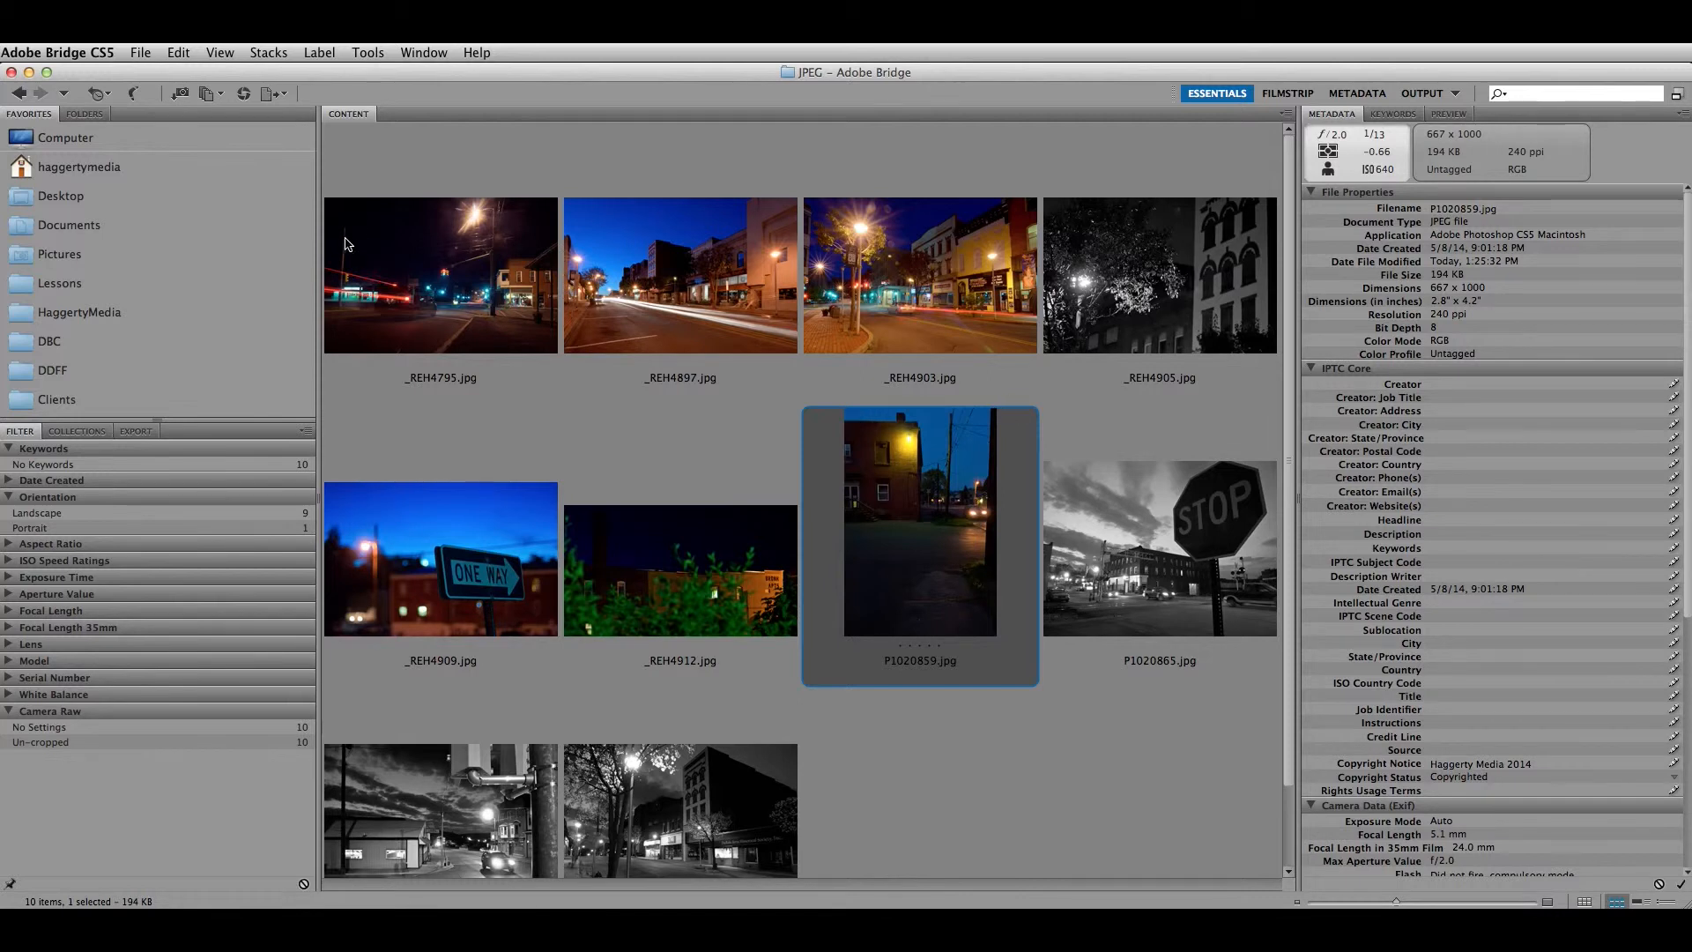
{"action": "left_click", "coordinate": [959, 787]}
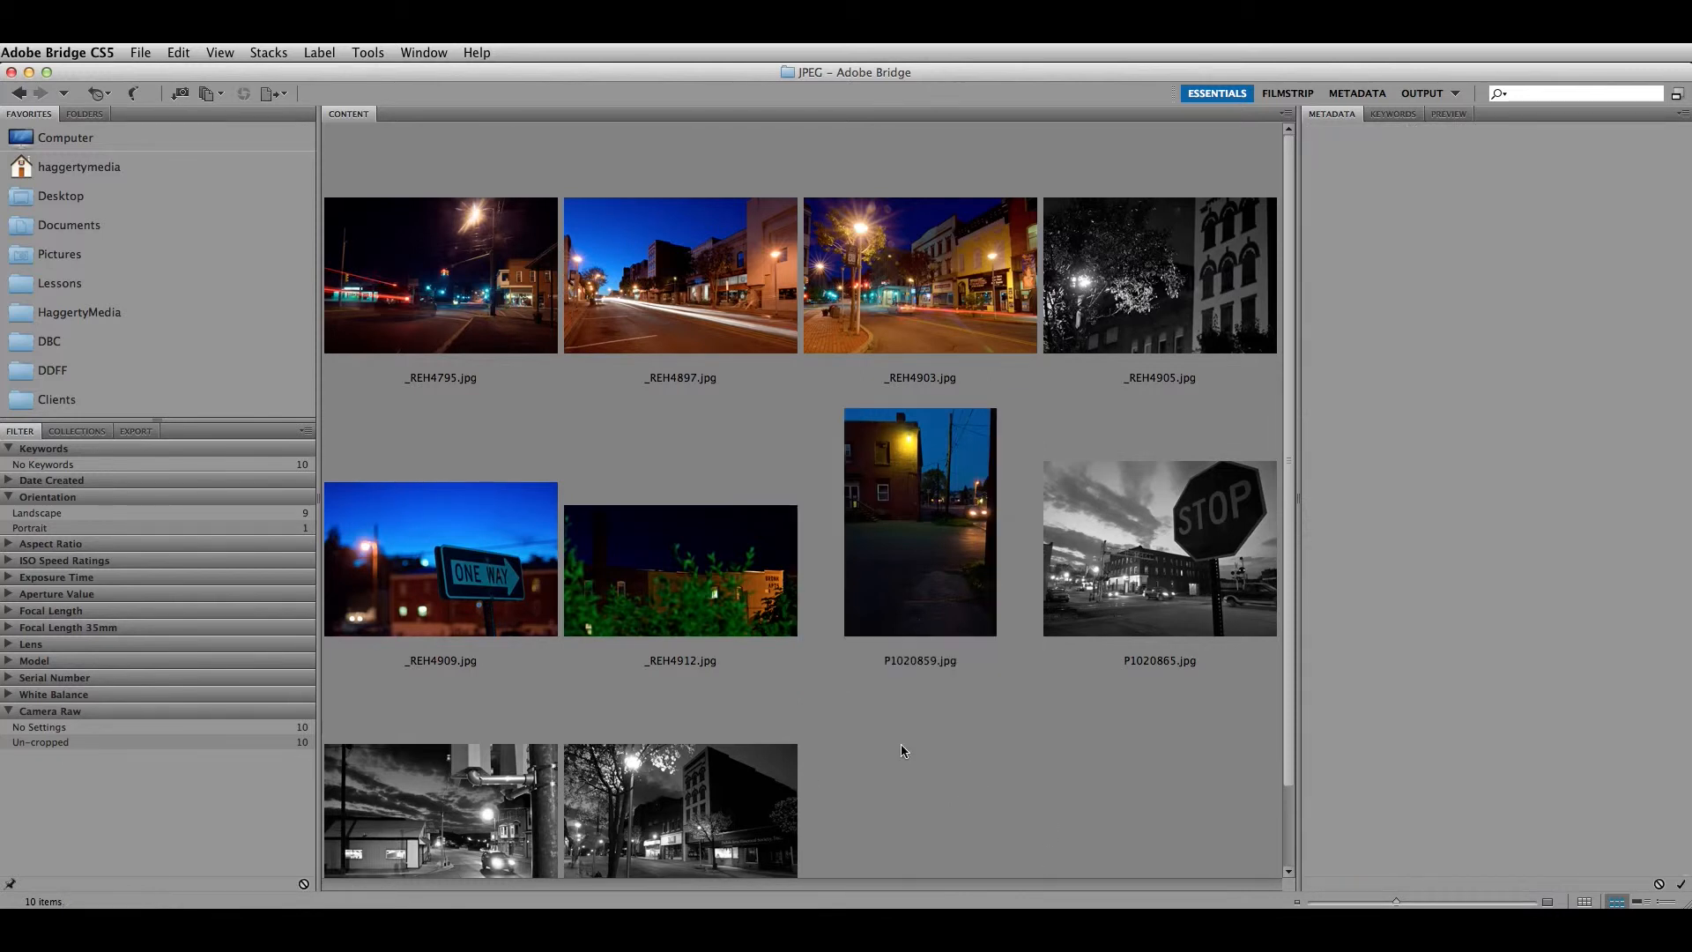
{"action": "scroll", "coordinate": [901, 751], "scroll_direction": "down", "scroll_amount": 2}
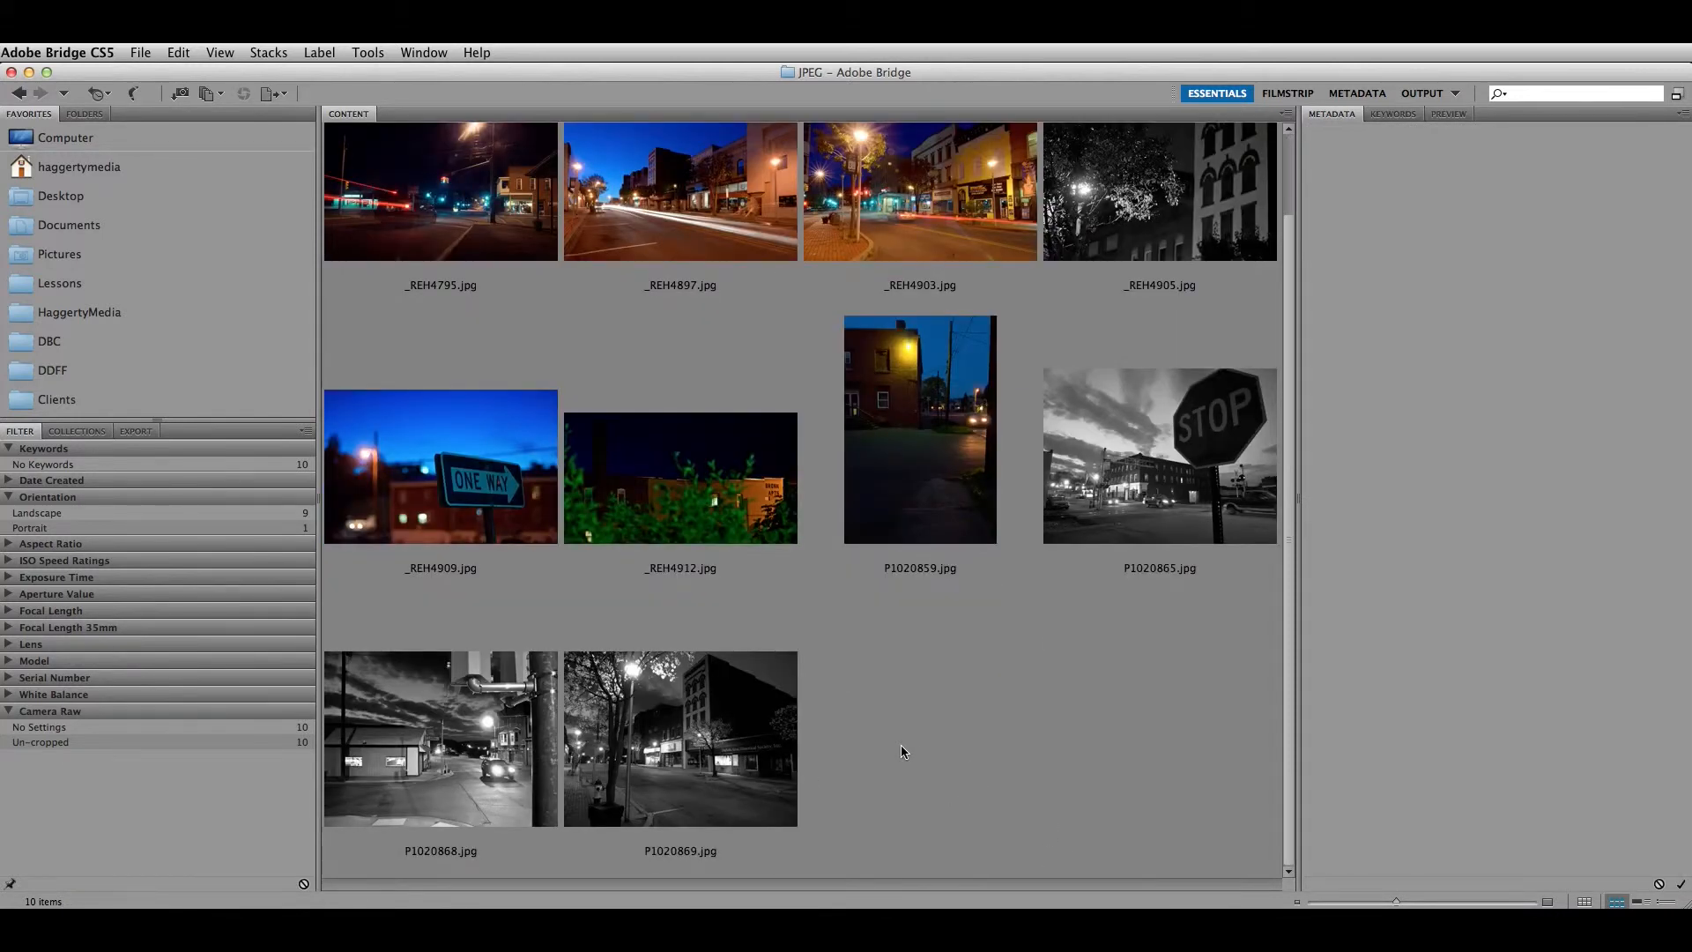
{"action": "scroll", "coordinate": [901, 747], "scroll_direction": "up", "scroll_amount": 2}
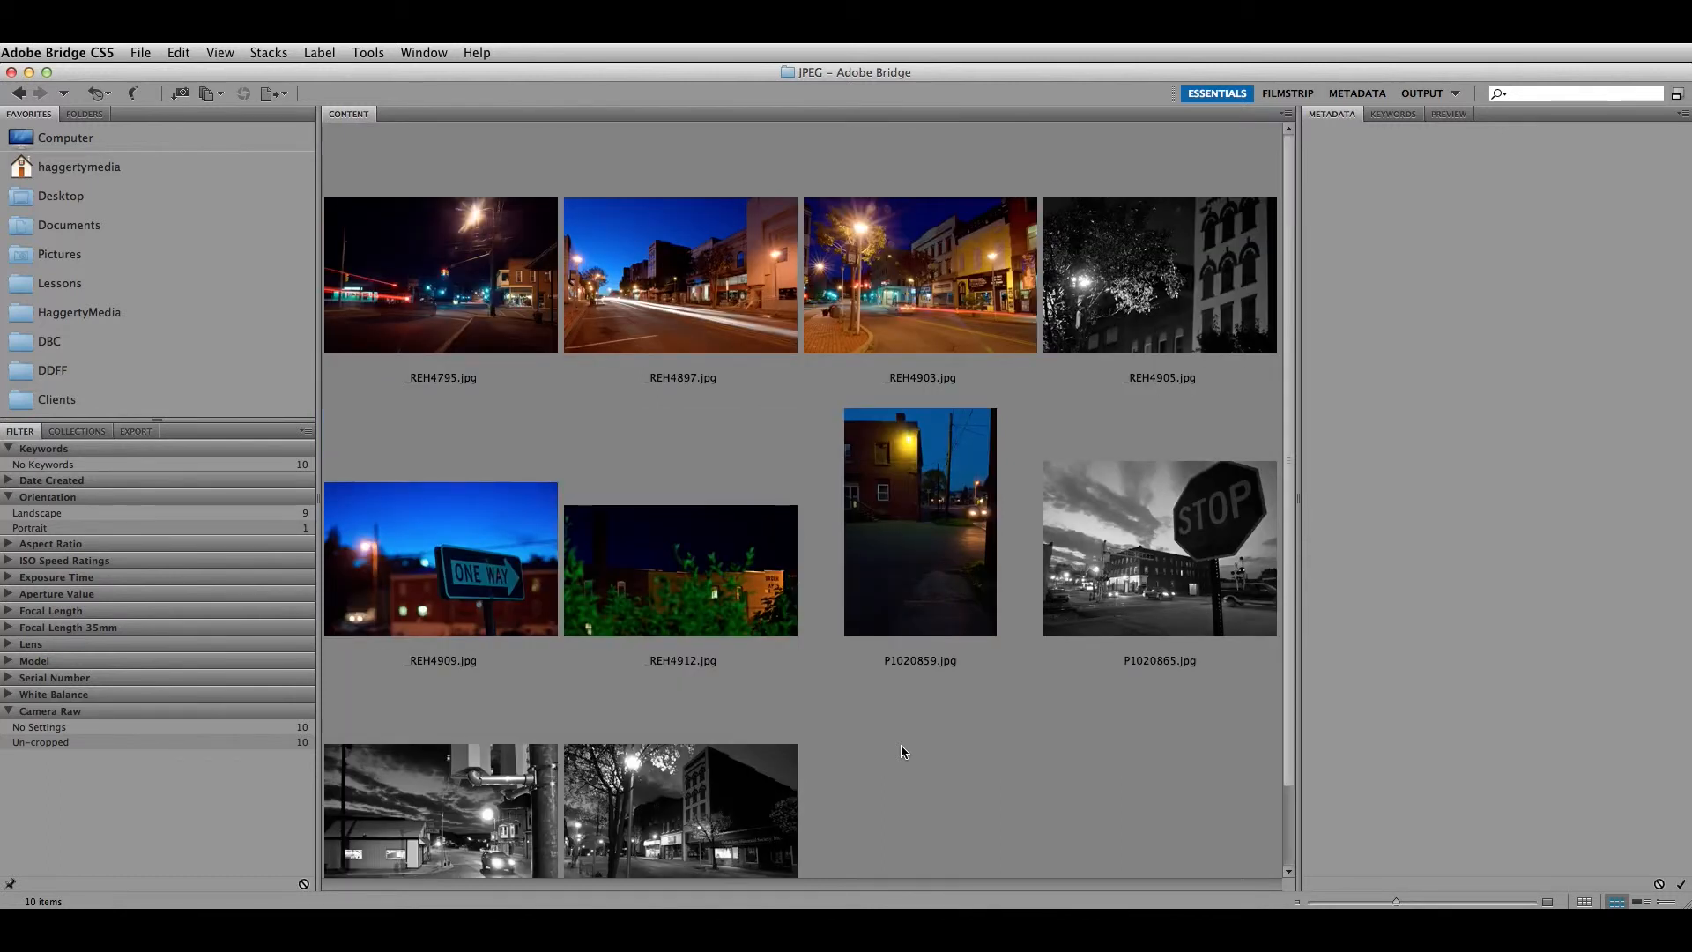
{"action": "scroll", "coordinate": [901, 751], "scroll_direction": "down", "scroll_amount": 2}
{"action": "scroll", "coordinate": [901, 751], "scroll_direction": "up", "scroll_amount": 2}
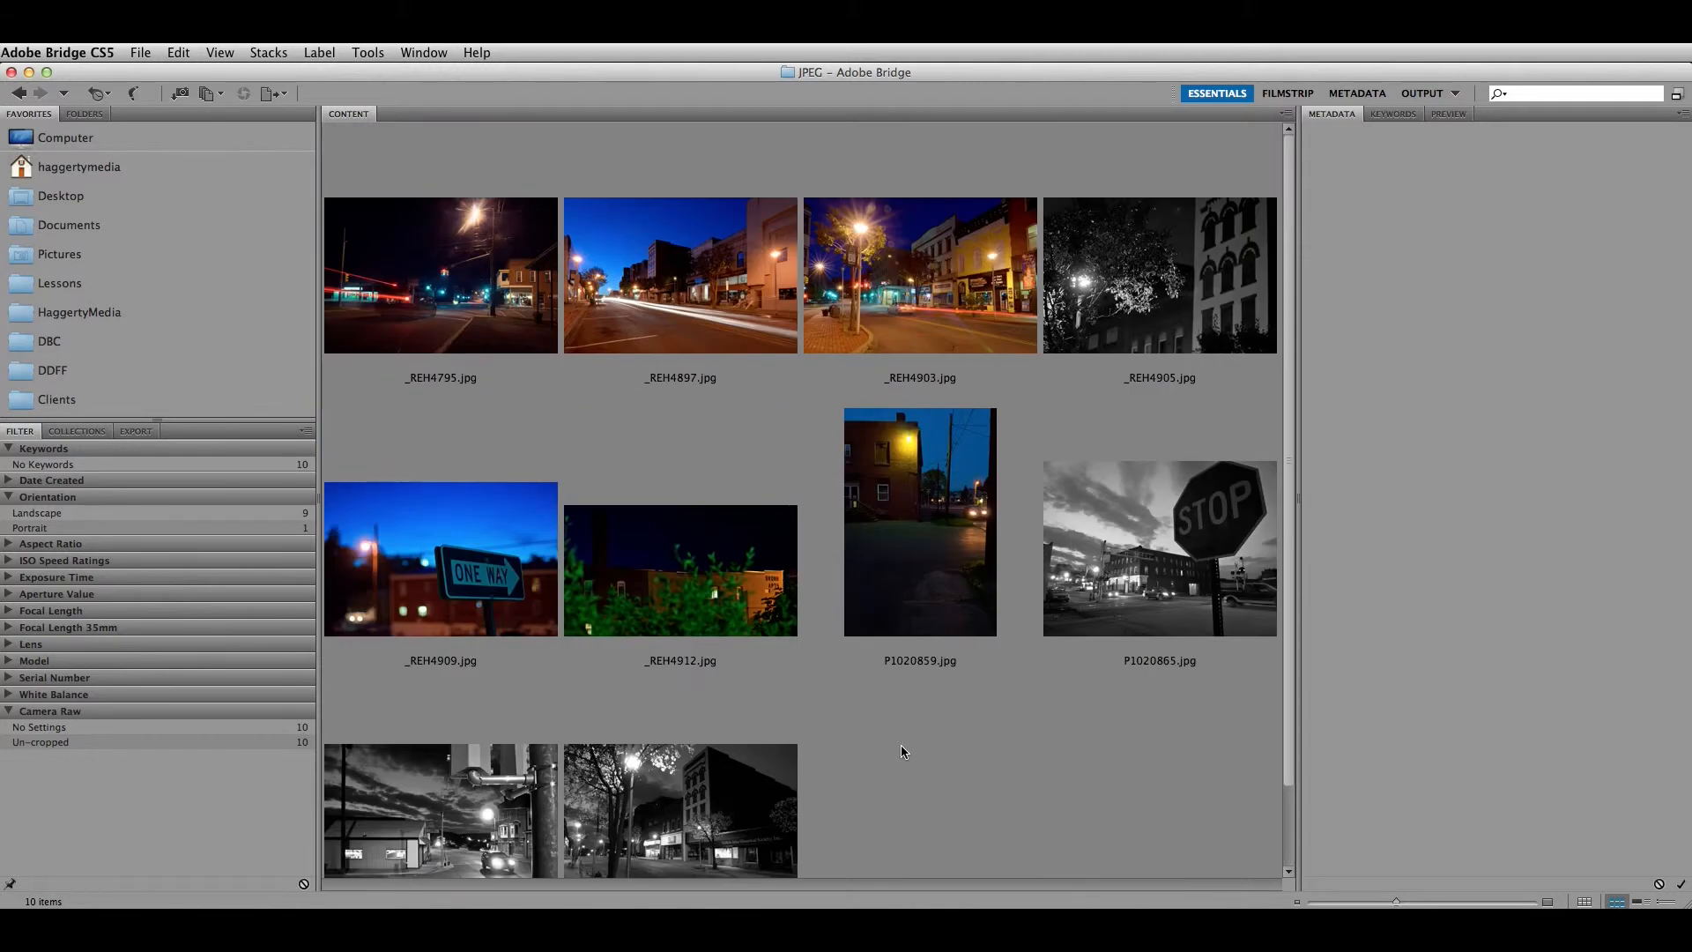